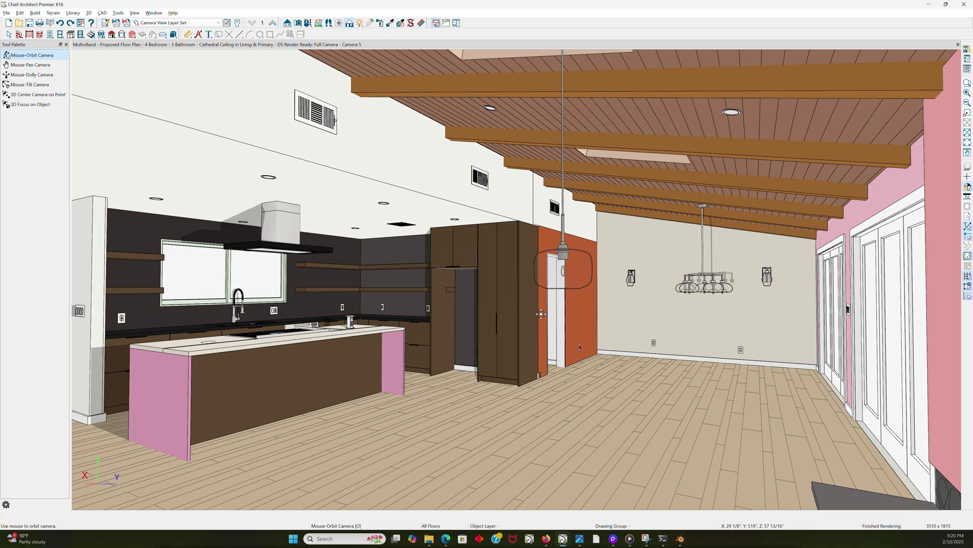
scroll(533, 314, up, 2)
scroll(532, 314, down, 1)
scroll(532, 314, up, 3)
scroll(532, 314, down, 3)
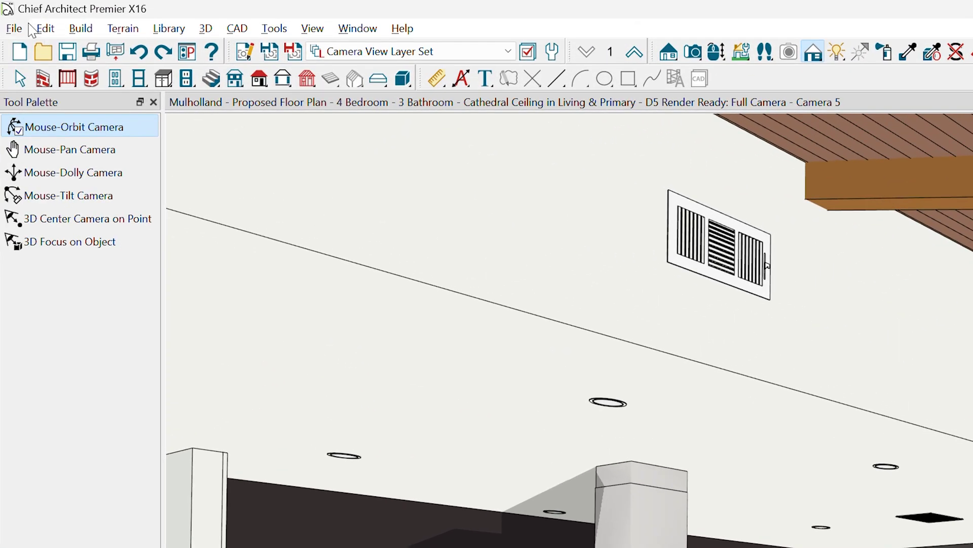
- Start a 3D COLLADA (DAE) export of the house model and finish the missing-files check without replacing any textures
click(14, 29)
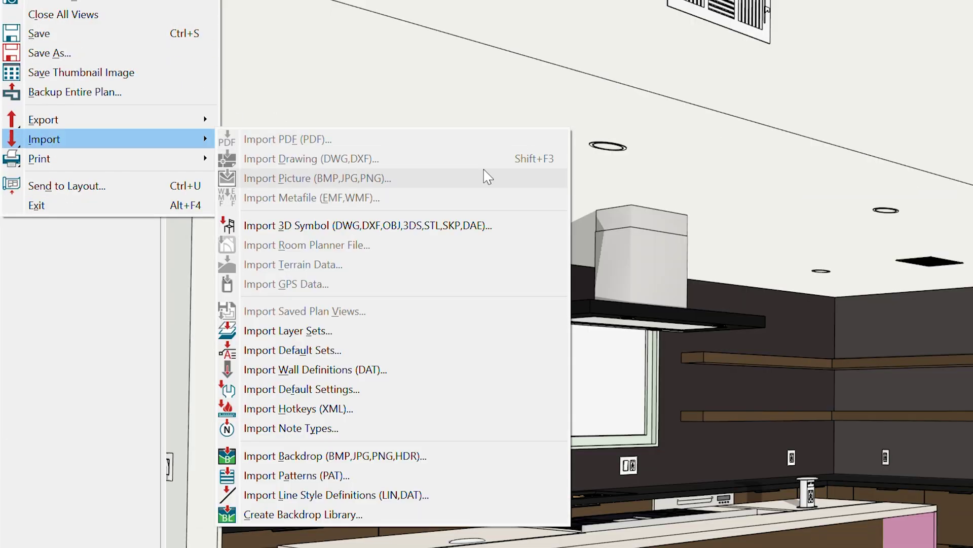
mouse_move(195, 124)
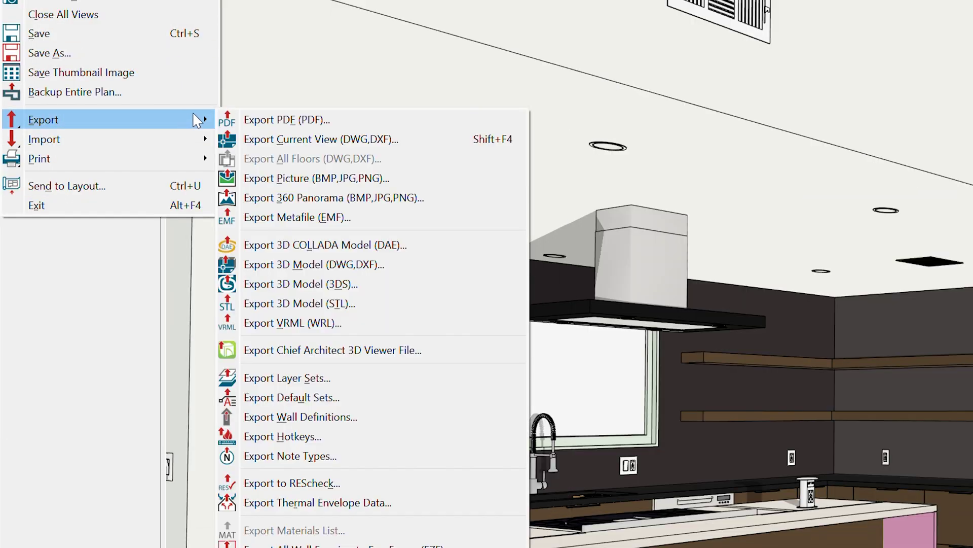
click(307, 245)
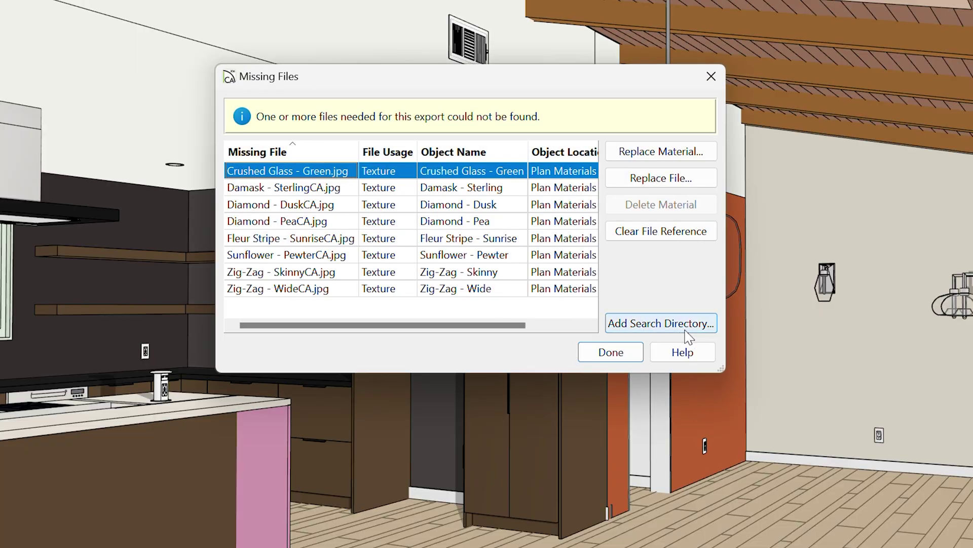
click(584, 354)
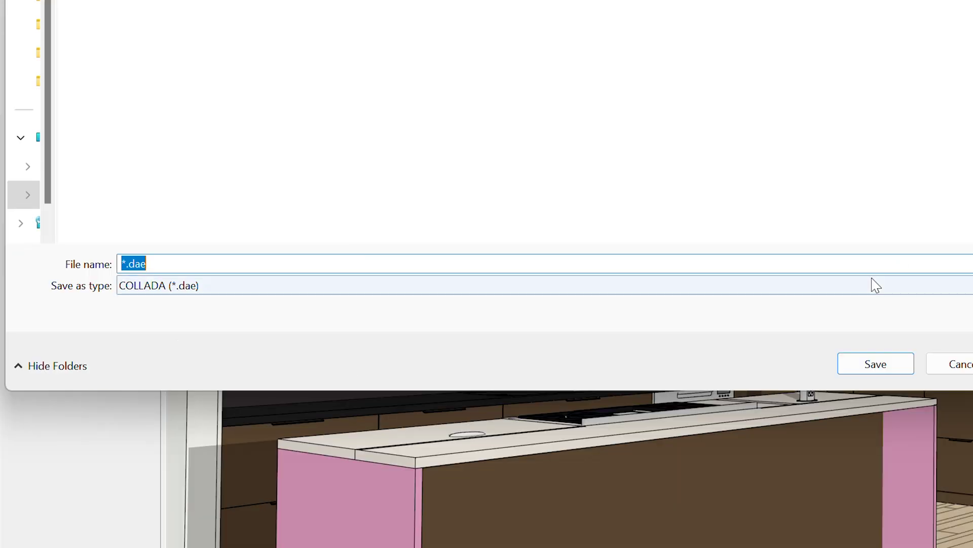
- Name the COLLADA export Tutorial.dae and save it in the Chief Architect to D5 Render Tutorial folder
click(781, 264)
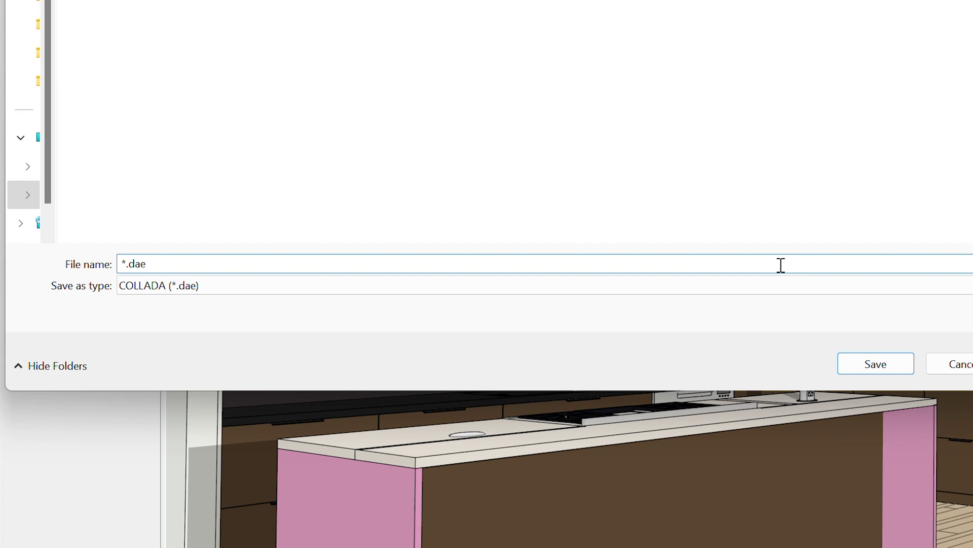
key(Home)
key(shift+Right)
text(Tutorial)
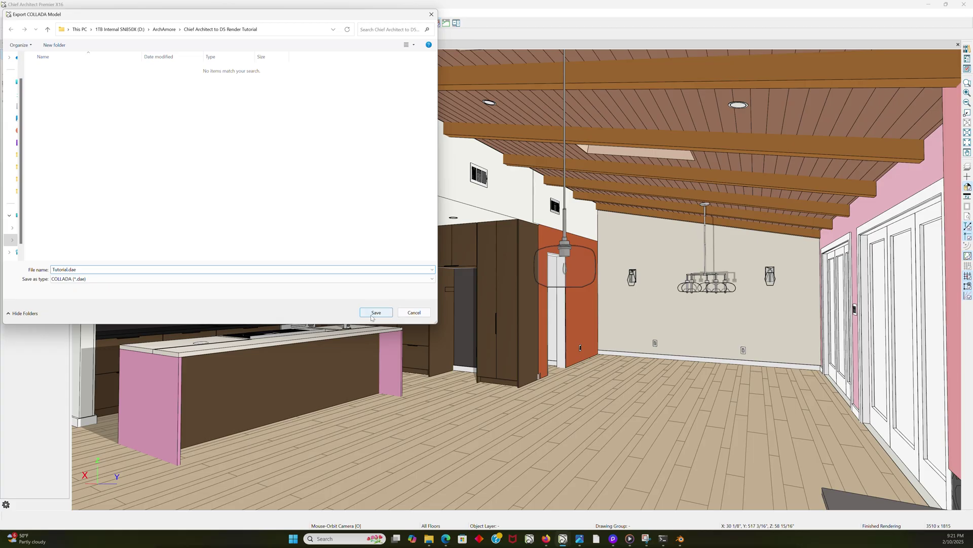
click(865, 369)
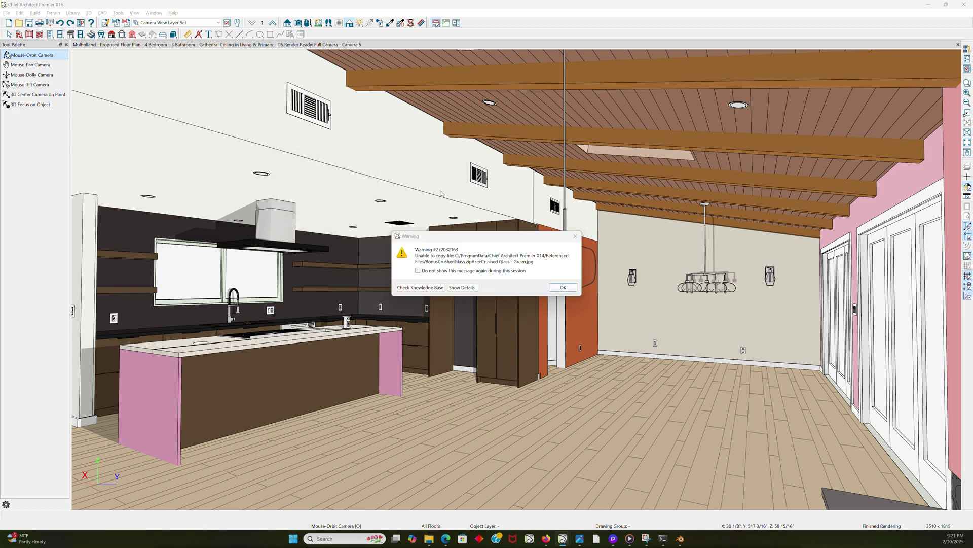
- Dismiss every warning about texture files that cannot be copied so the export can finish
click(560, 288)
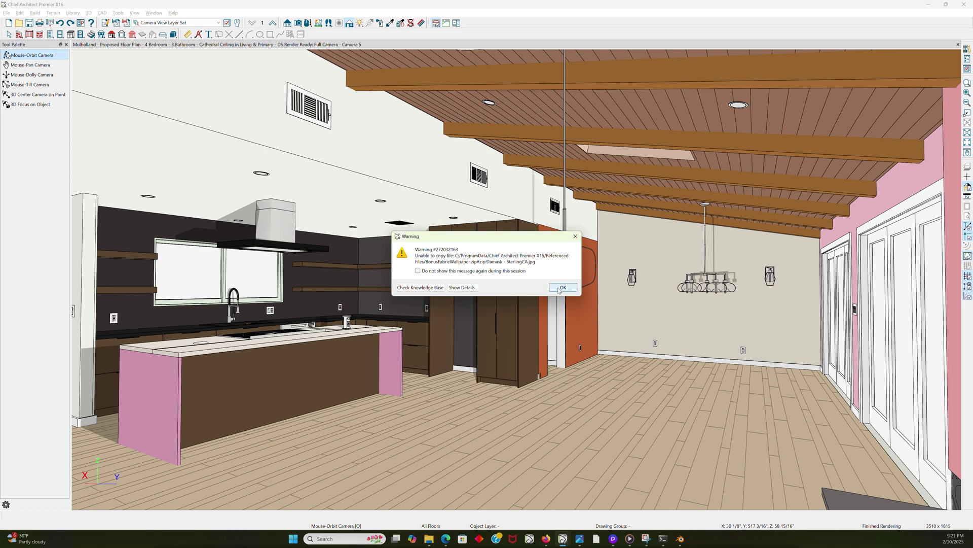
click(562, 287)
click(561, 287)
click(558, 288)
click(558, 288)
click(558, 288)
click(560, 287)
click(561, 288)
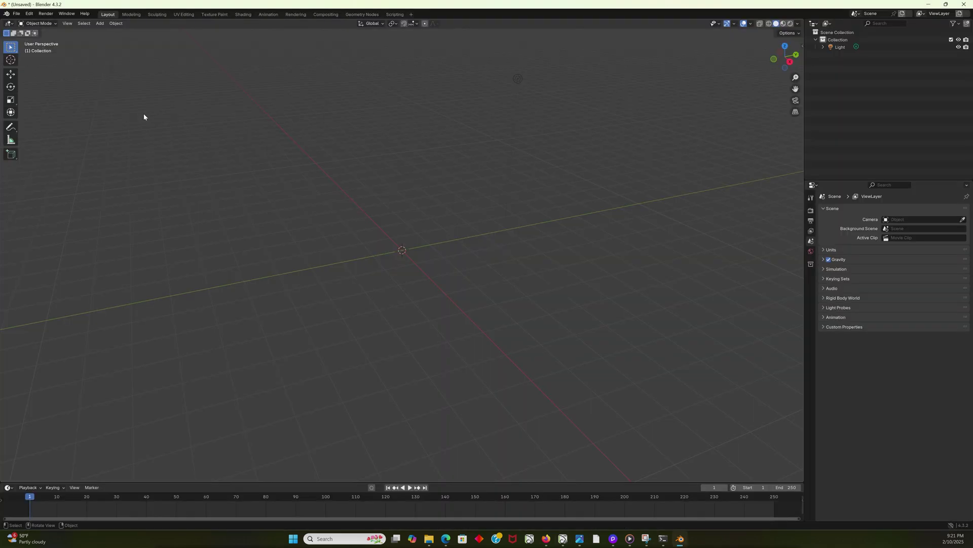
- In Blender, import the Collada file Tutorial.dae from the Chief Architect to D5 Render Tutorial folder
click(17, 12)
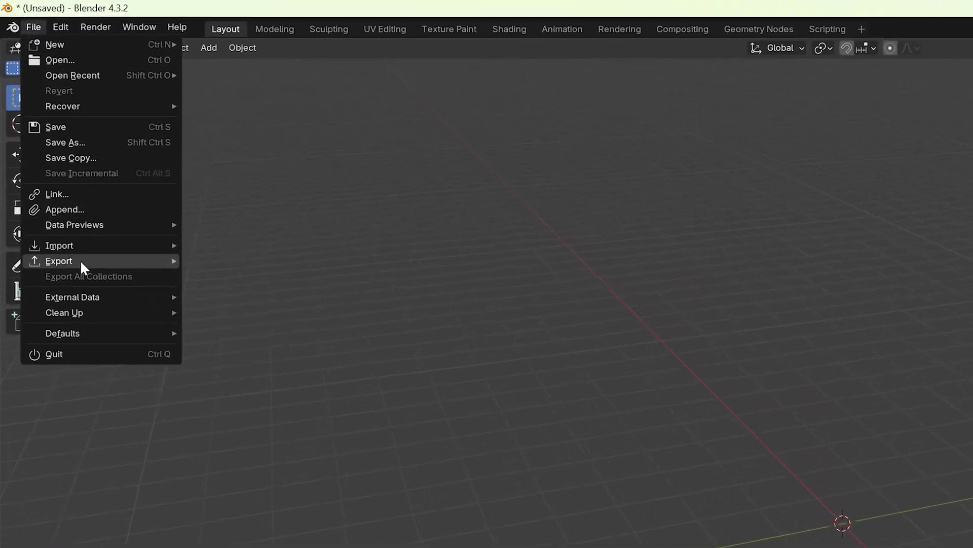
mouse_move(76, 192)
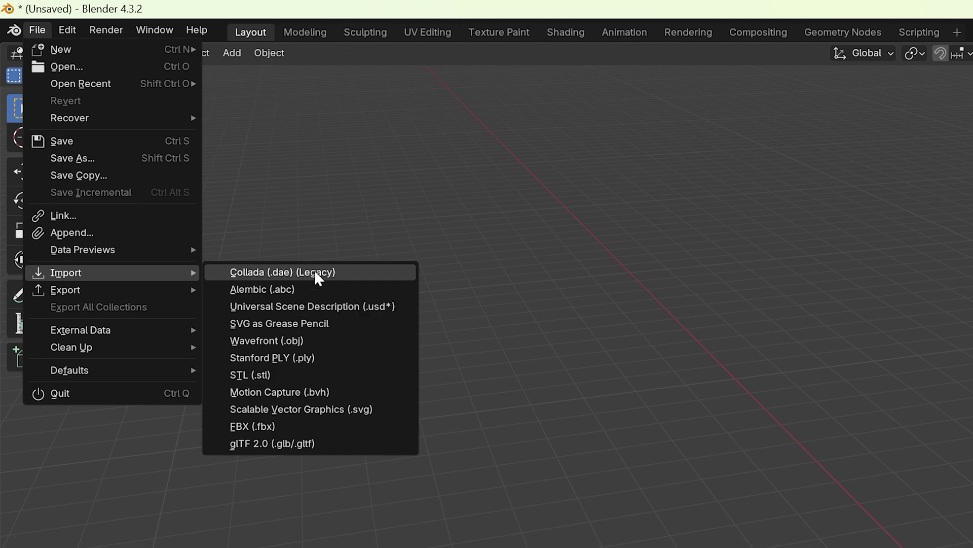
click(314, 272)
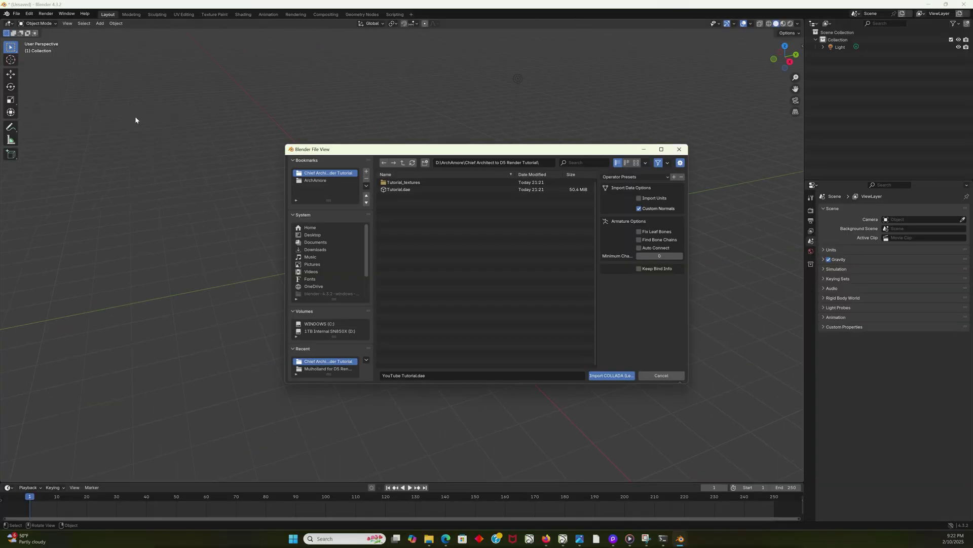
double_click(389, 190)
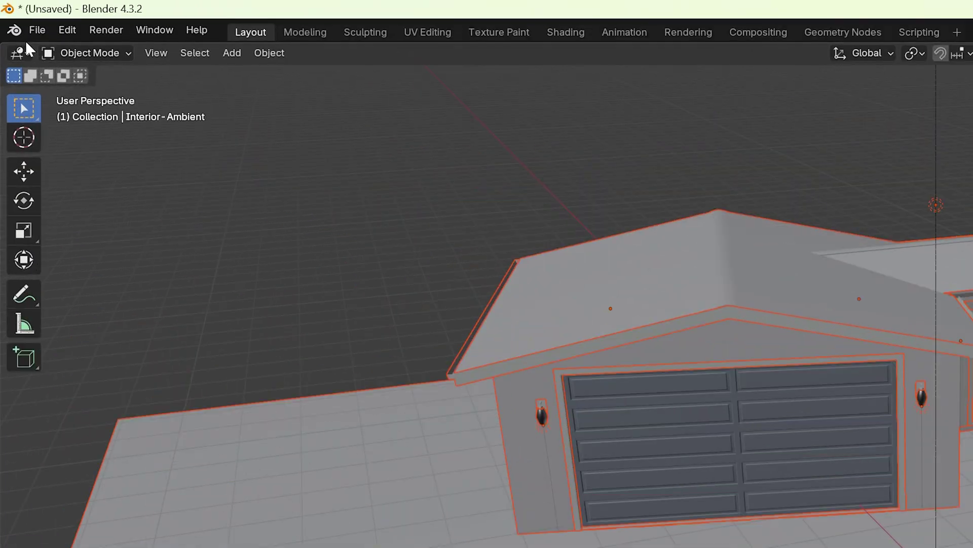
- Export the imported house model as an FBX file named Tutorial.fbx in the same folder
click(27, 31)
mouse_move(119, 292)
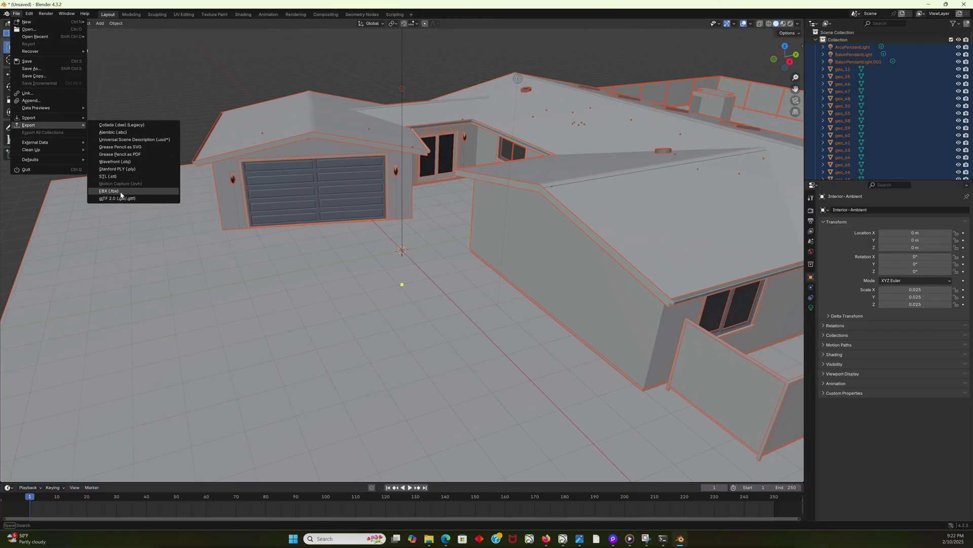
click(120, 193)
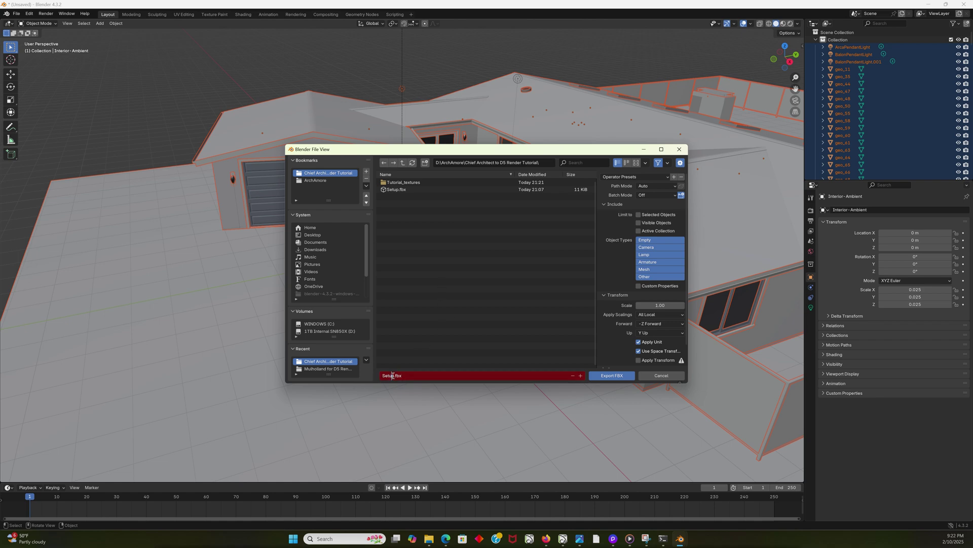
key(BackSpace)
key(BackSpace)
key(BackSpace)
key(BackSpace)
key(BackSpace)
key(BackSpace)
text(Tutorial.)
key(Return)
click(611, 375)
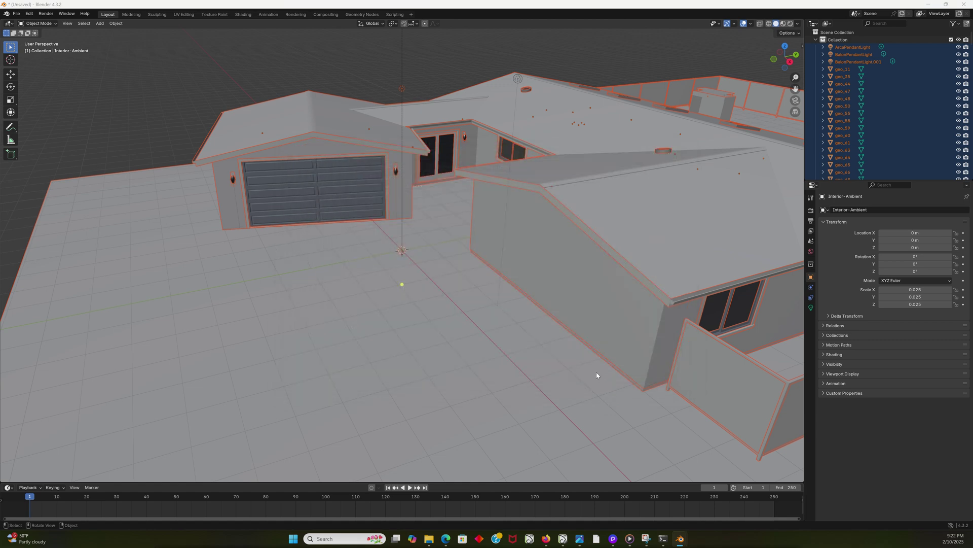
- Switch to D5 Render, import Tutorial.fbx and place the house model in the scene
key(alt+Tab)
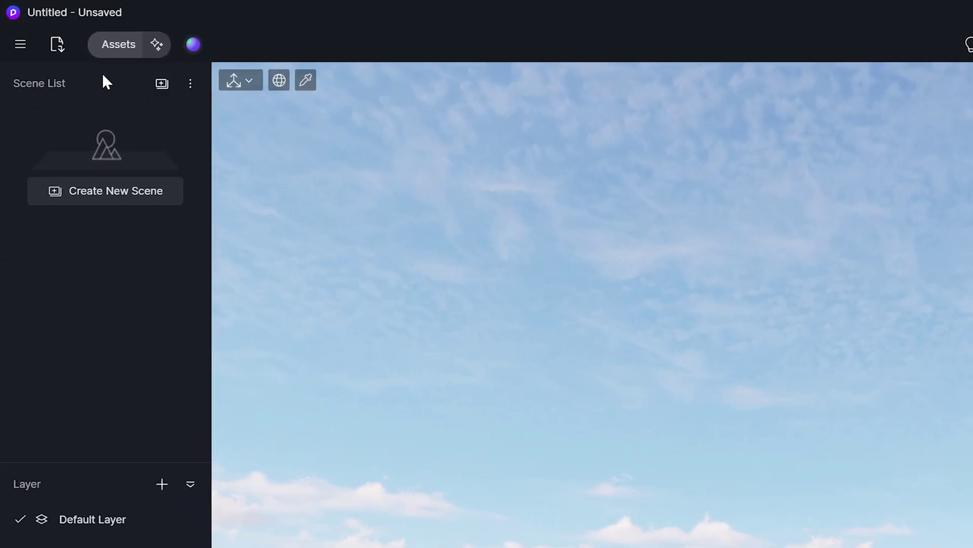
click(60, 49)
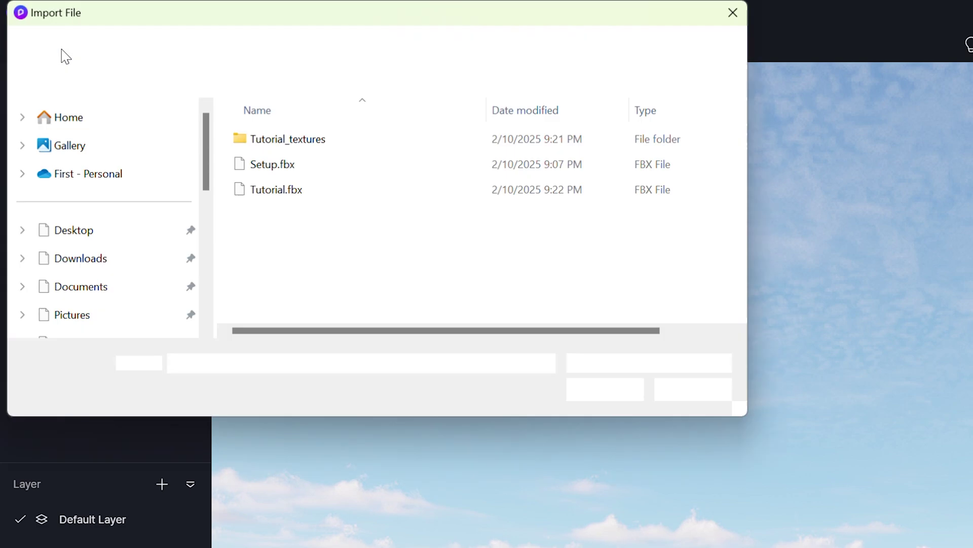
double_click(289, 192)
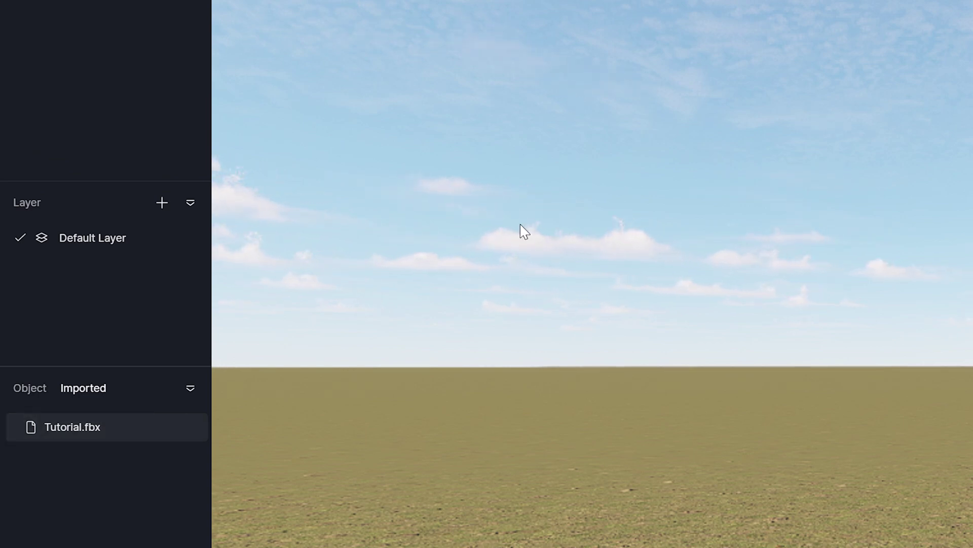
click(65, 434)
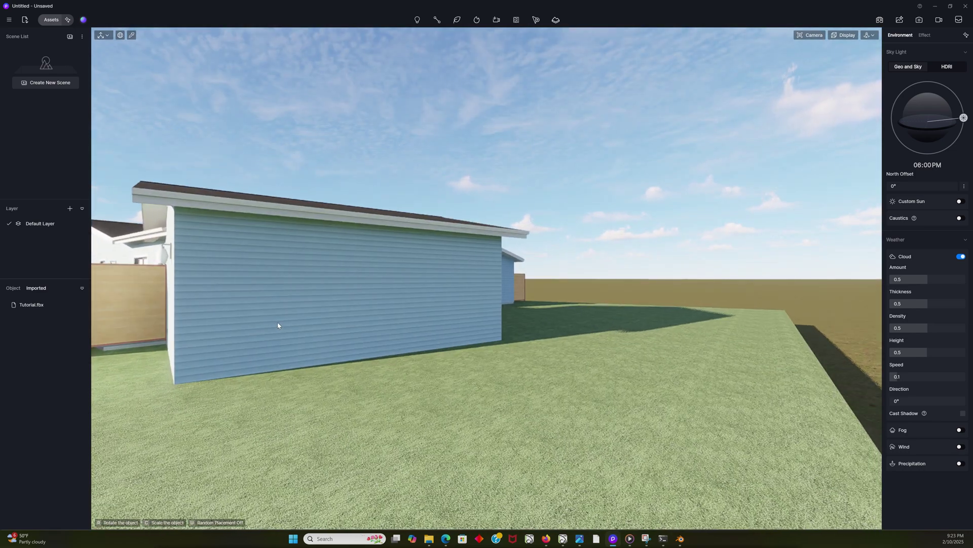
click(278, 325)
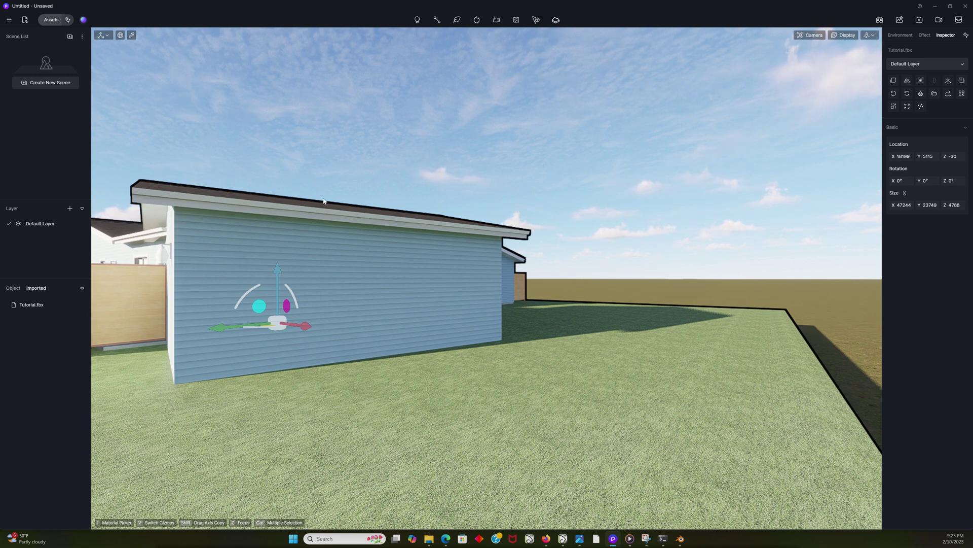
- Lock the Tutorial.fbx model in the object list and unlock it again
click(12, 288)
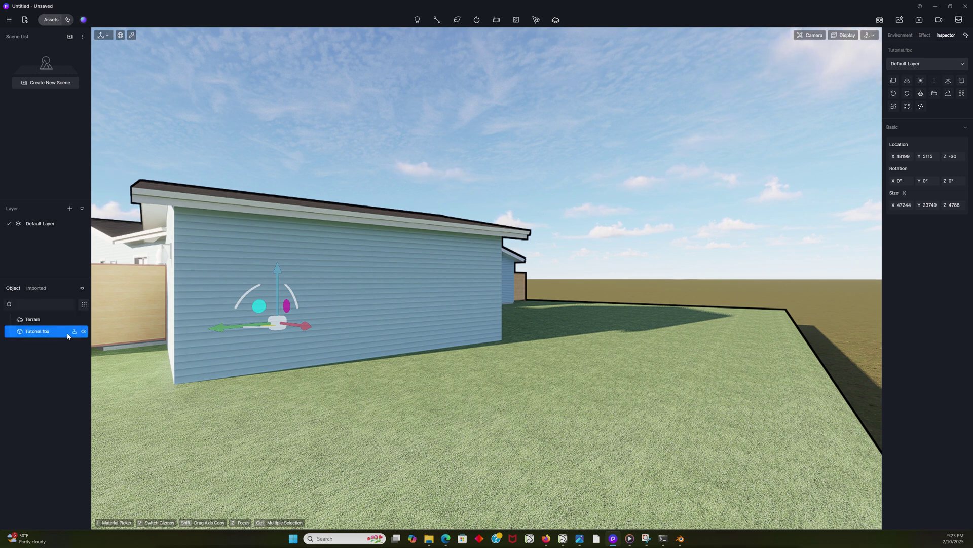
click(75, 331)
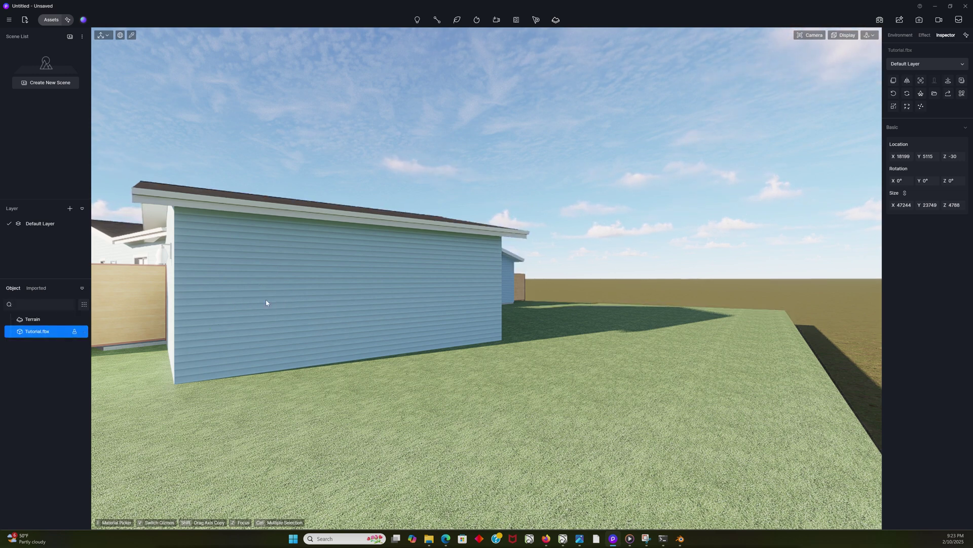
click(75, 332)
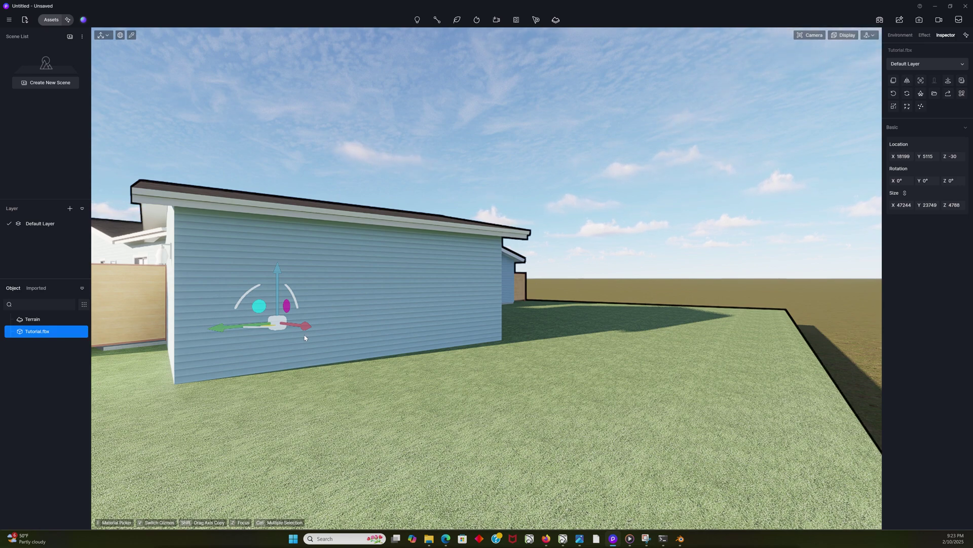
- Shift the house model along the X axis to about X 18628 and lock it in place
mouse_move(304, 327)
mouse_down()
mouse_move(369, 341)
mouse_move(293, 329)
mouse_up()
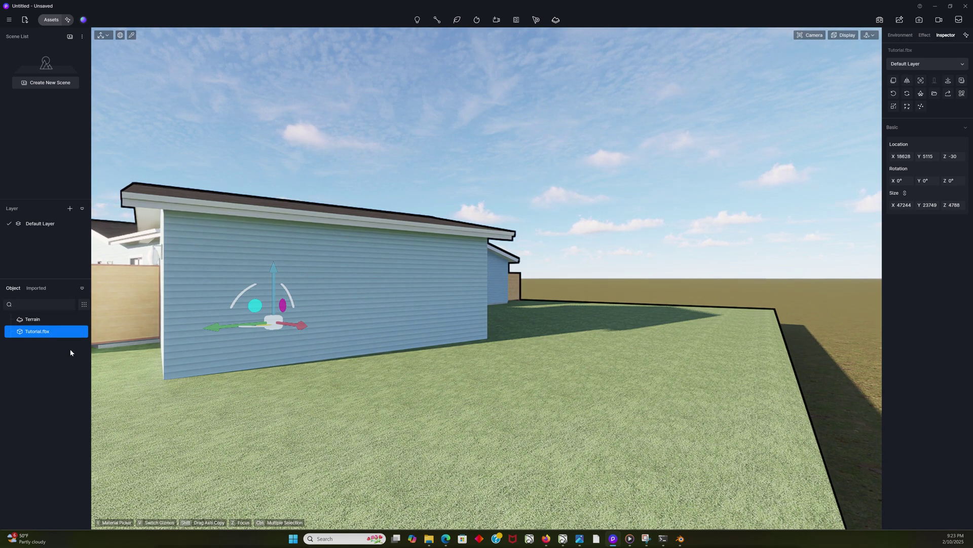
mouse_move(73, 335)
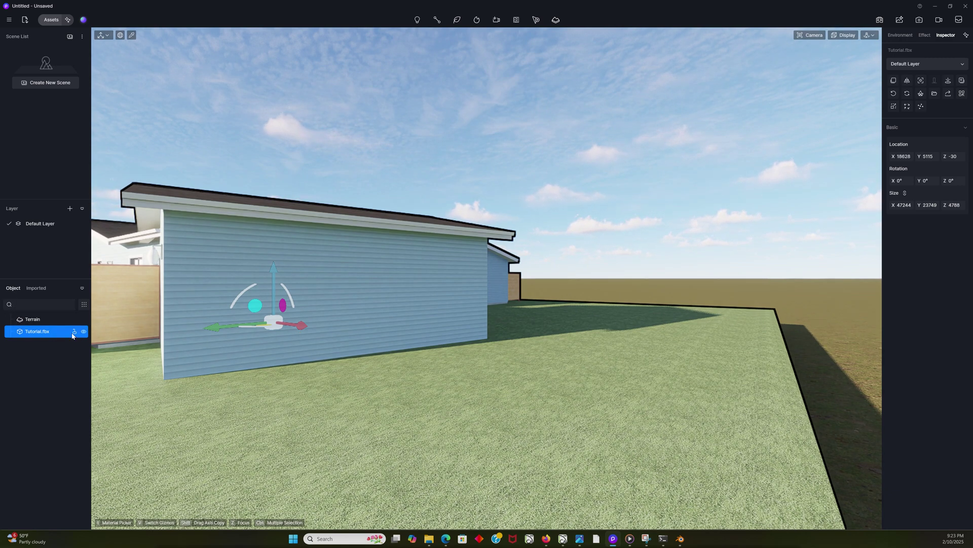
click(74, 331)
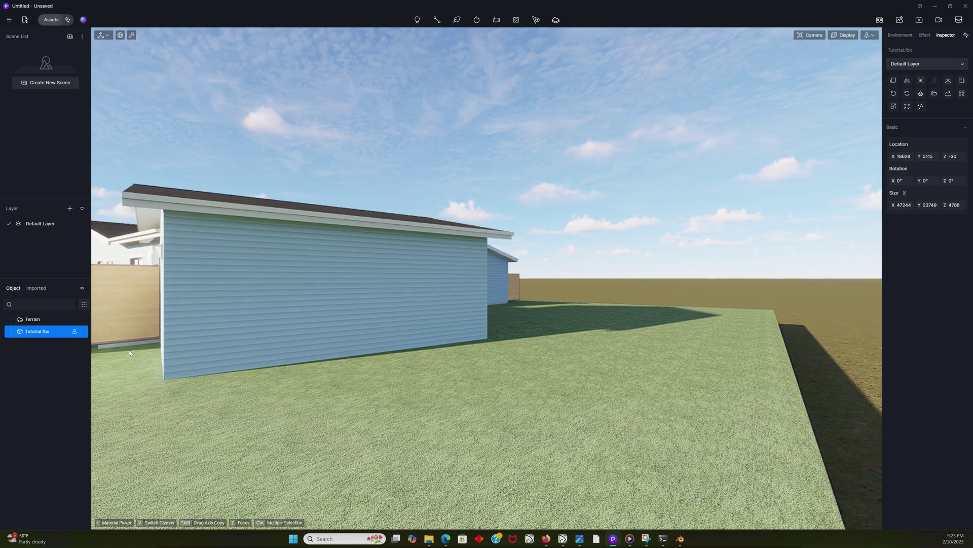
- Set the navigation mode to Fly and move the camera around the house to the white double doors beside the wall lamp
click(869, 35)
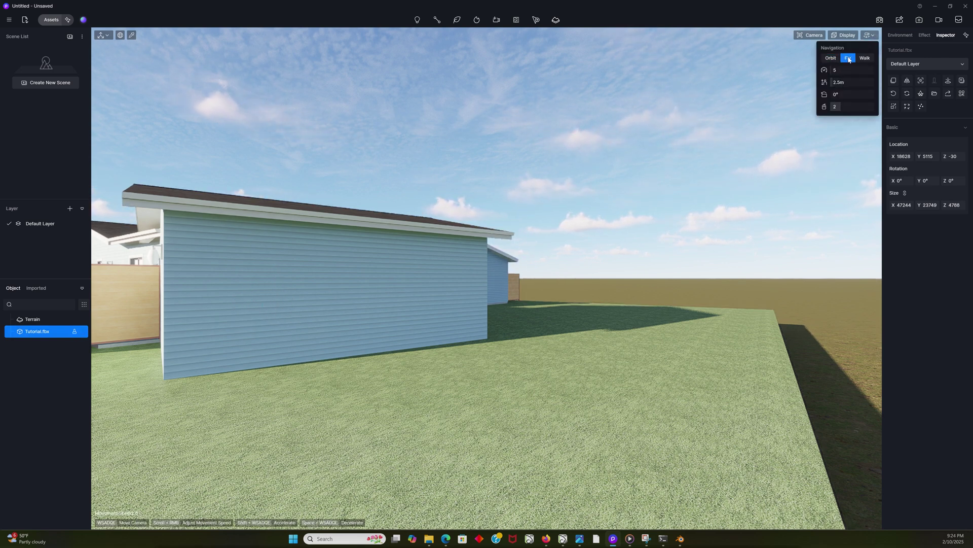
click(513, 158)
key(w)
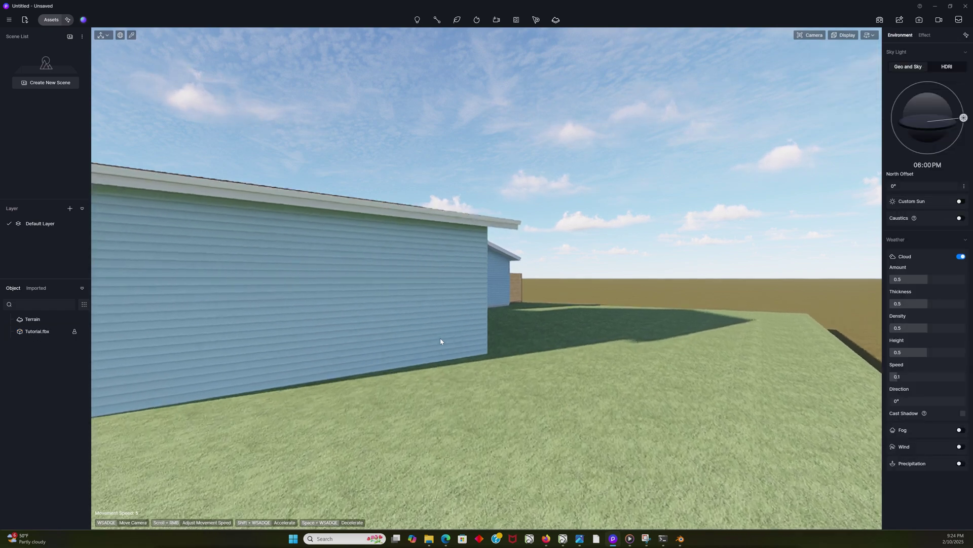
key(w)
key(a)
key(d)
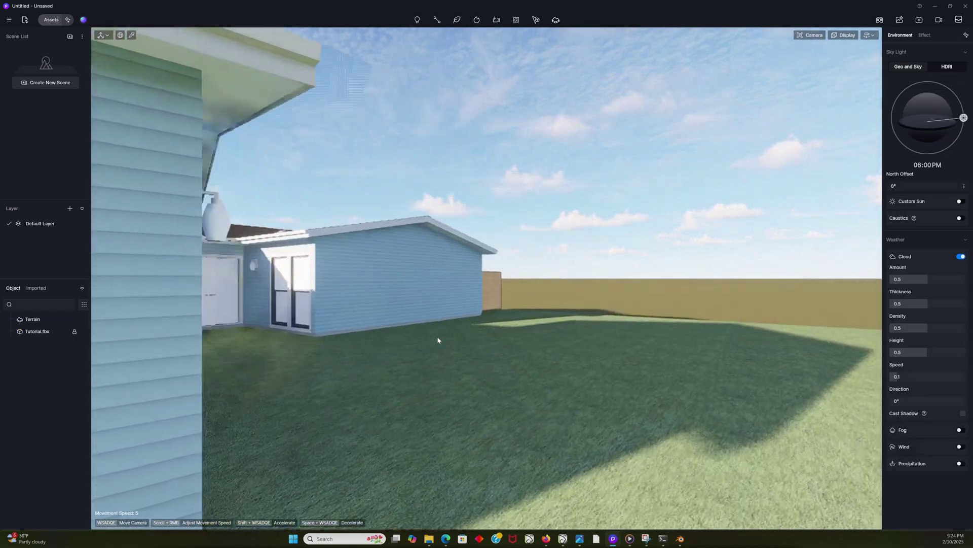
key(w)
right_drag(400, 307, 254, 306)
key(w)
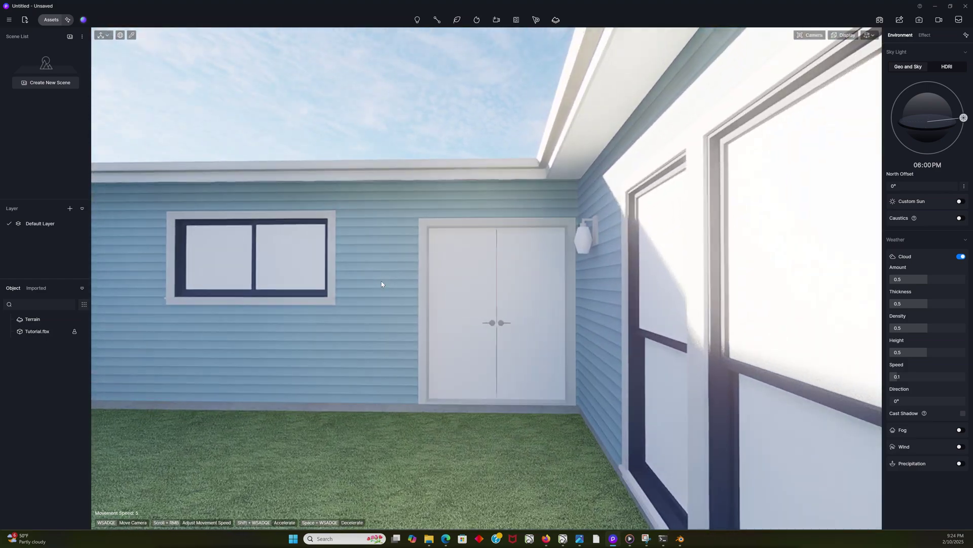
right_drag(471, 235, 299, 235)
- Browse the favourite materials in the asset library for a glass material, with the grass search cleared
key(m)
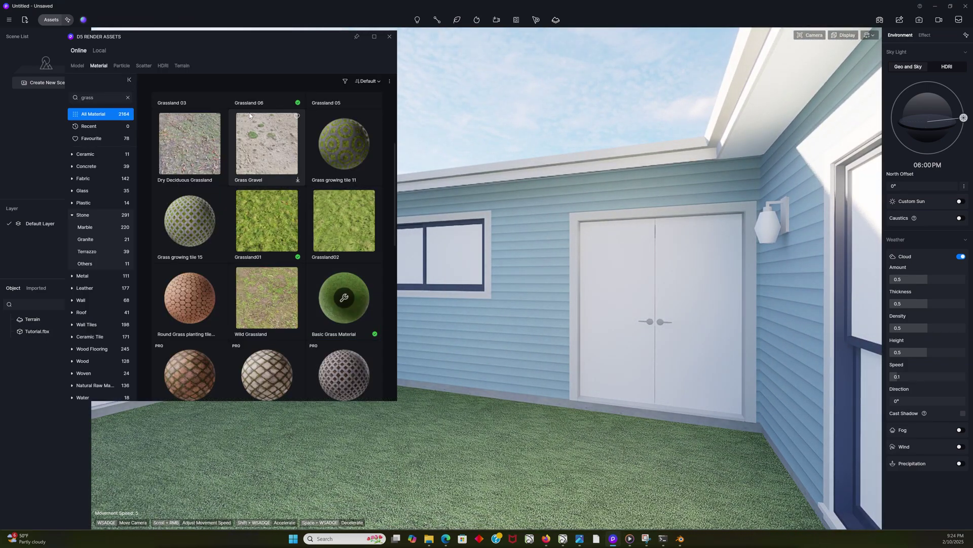
click(102, 137)
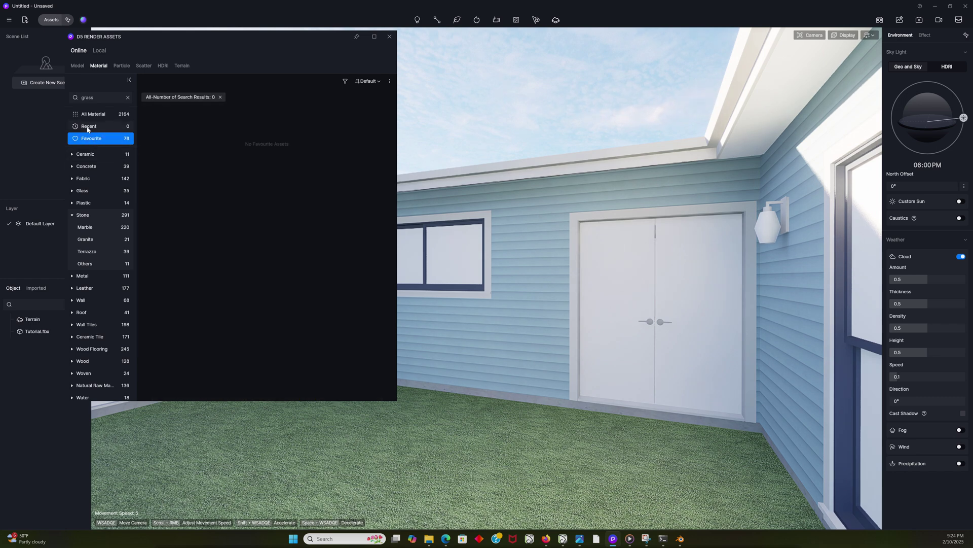
click(127, 97)
scroll(248, 227, down, 5)
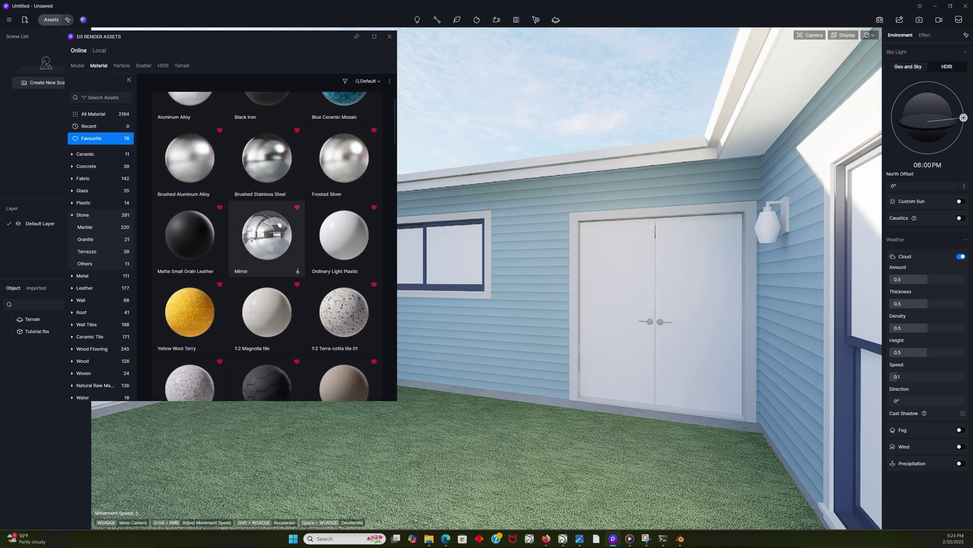
scroll(248, 228, down, 8)
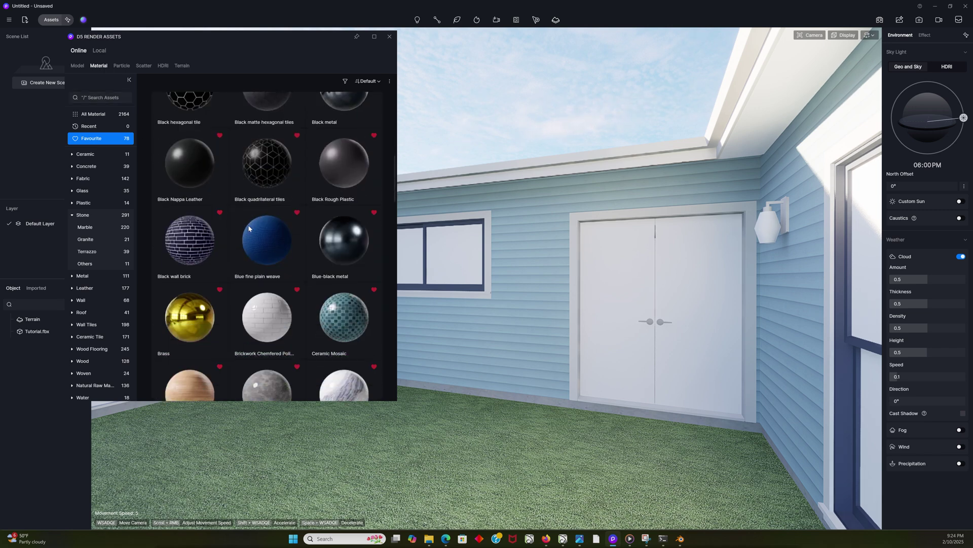
scroll(248, 228, down, 3)
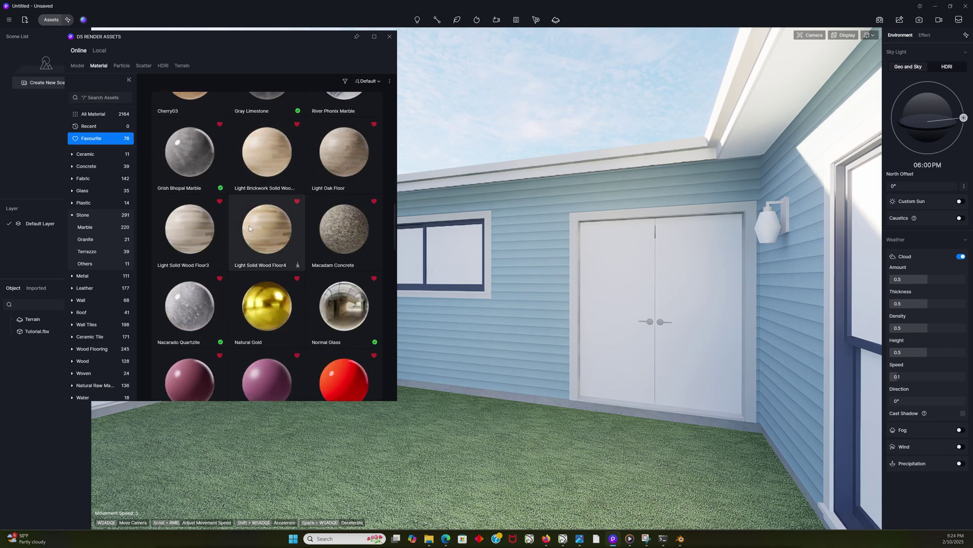
- Apply the Normal Glass material to the house's window panes, then close the asset library and release the material
click(358, 312)
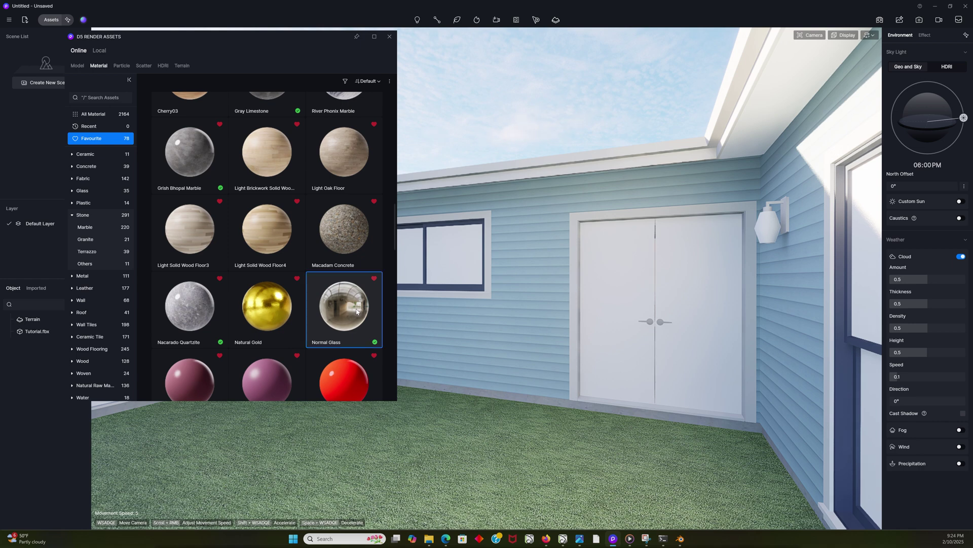
drag(357, 311, 466, 260)
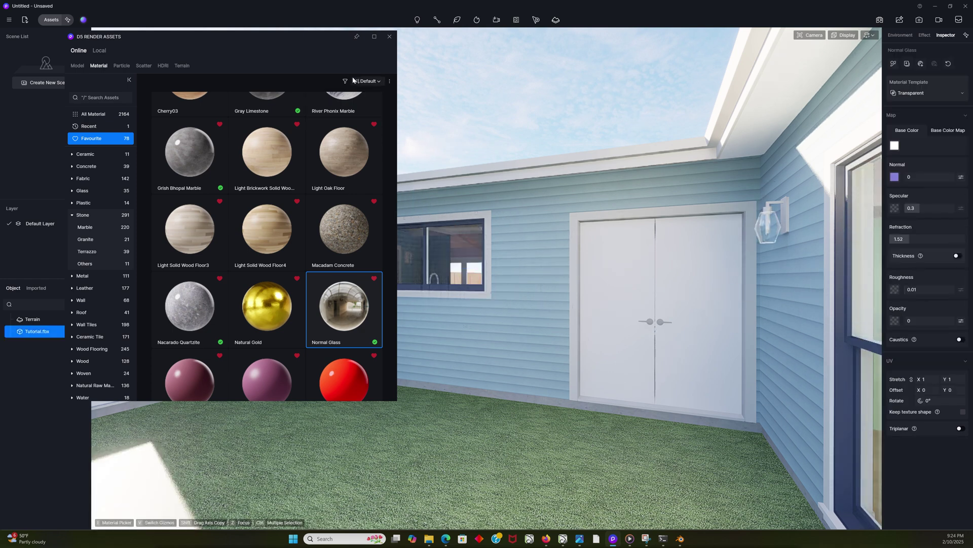
click(389, 37)
key(i)
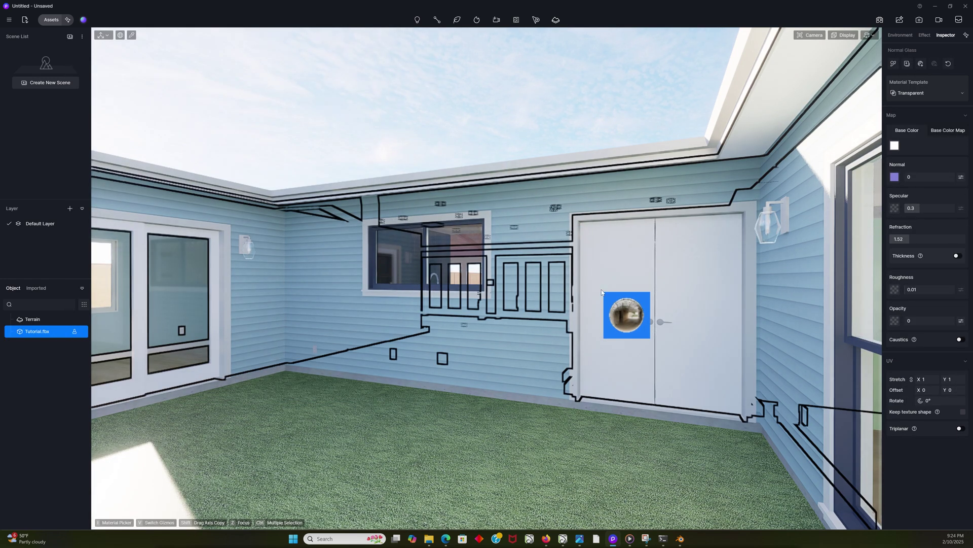
key(Escape)
key(Escape)
- Move the camera inside the house to view the living room's glass doors, pendant lamp and fireplace wall
key(w)
key(w)
key(d)
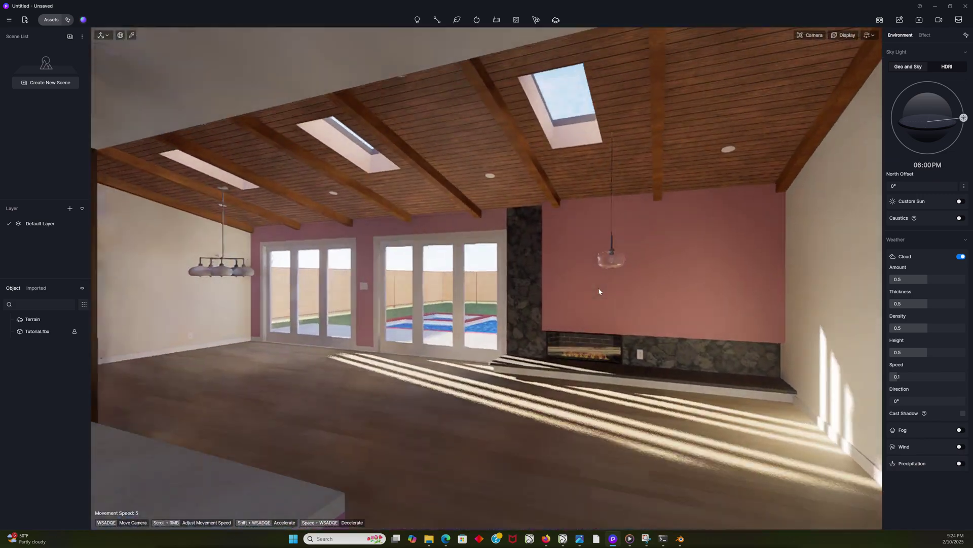
right_drag(598, 288, 411, 304)
key(w)
key(w)
key(w)
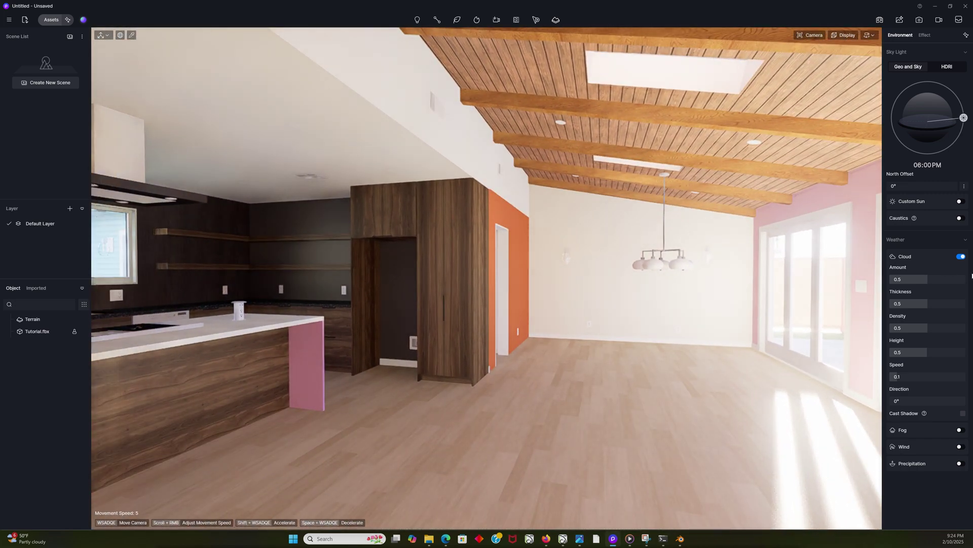
right_drag(786, 261, 587, 243)
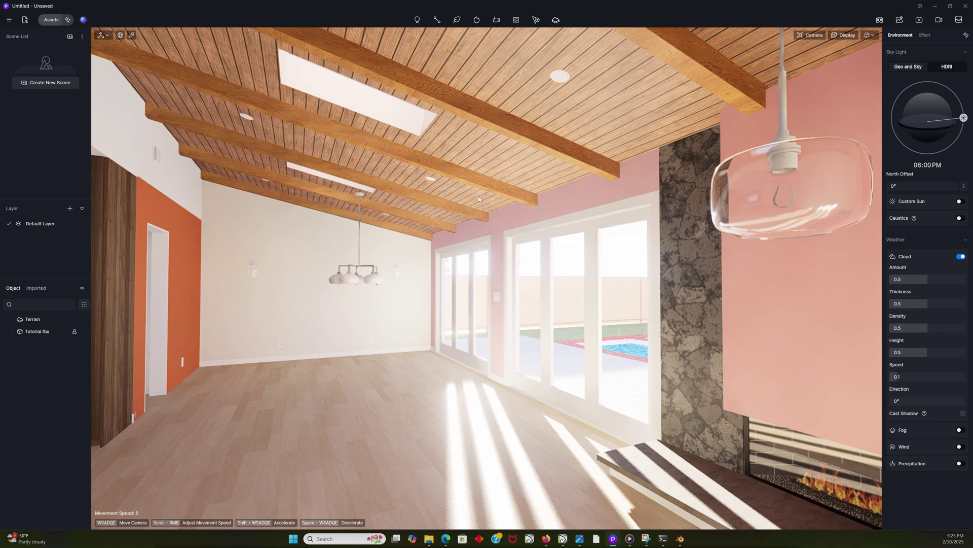
- Apply the favourite material Grish Bhopal Marble to the pink wall above the fireplace
click(50, 20)
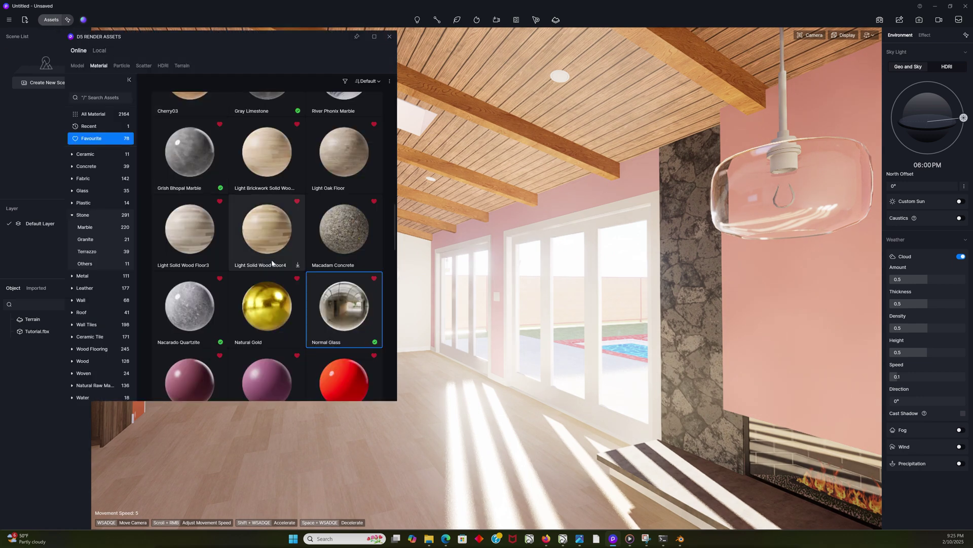
click(206, 147)
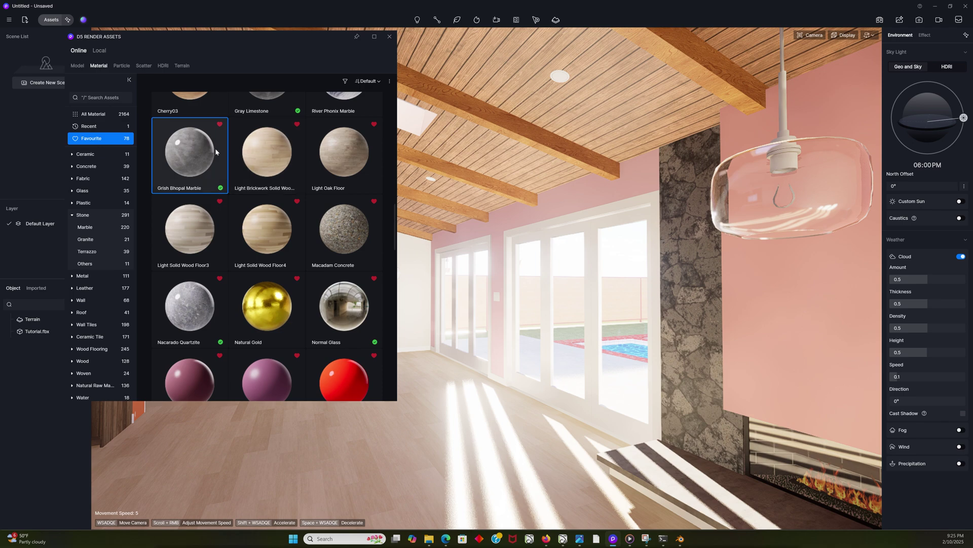
drag(191, 142, 775, 294)
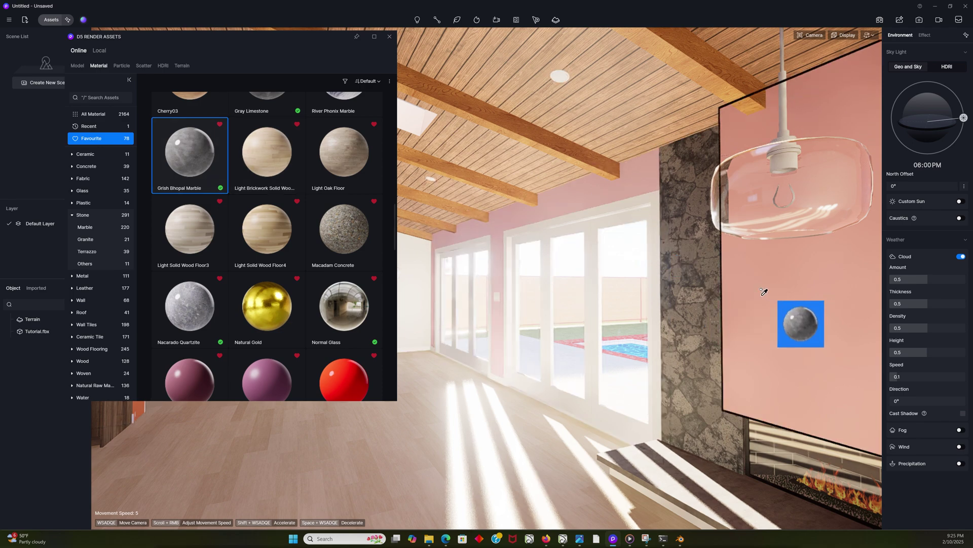
click(755, 289)
- Look around the kitchen and dining area, closing the asset library and releasing the picked marble material
right_drag(589, 275, 818, 304)
right_drag(634, 275, 319, 282)
right_drag(793, 297, 491, 287)
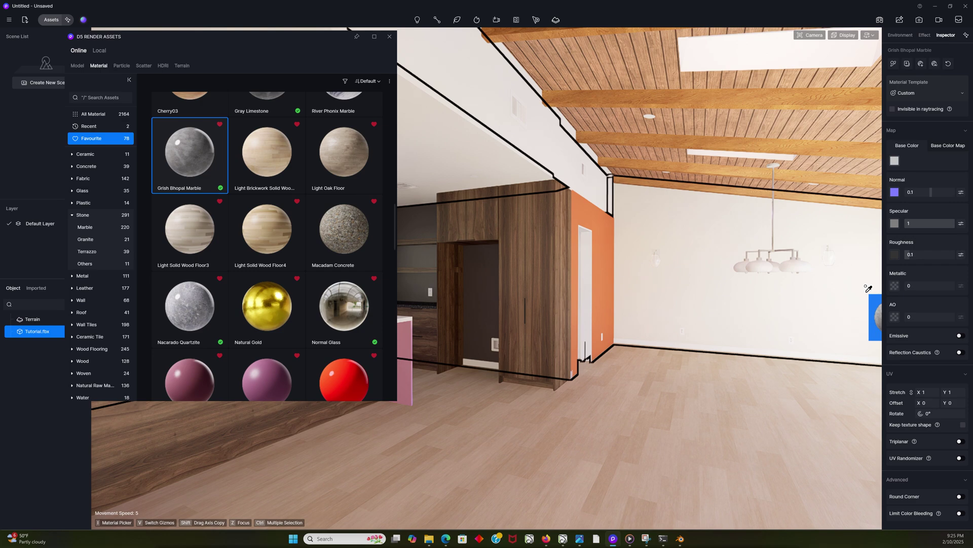
key(Escape)
right_drag(804, 267, 941, 268)
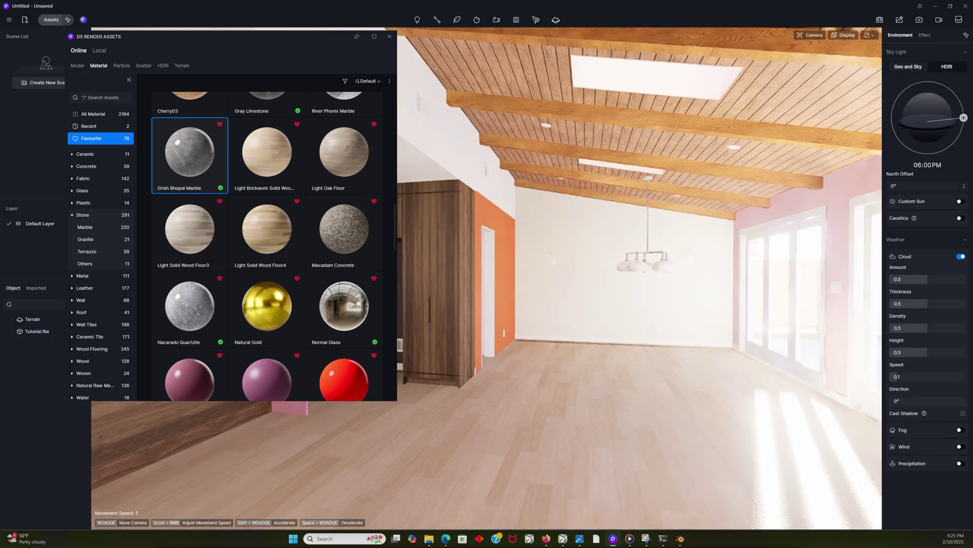
right_drag(641, 264, 734, 274)
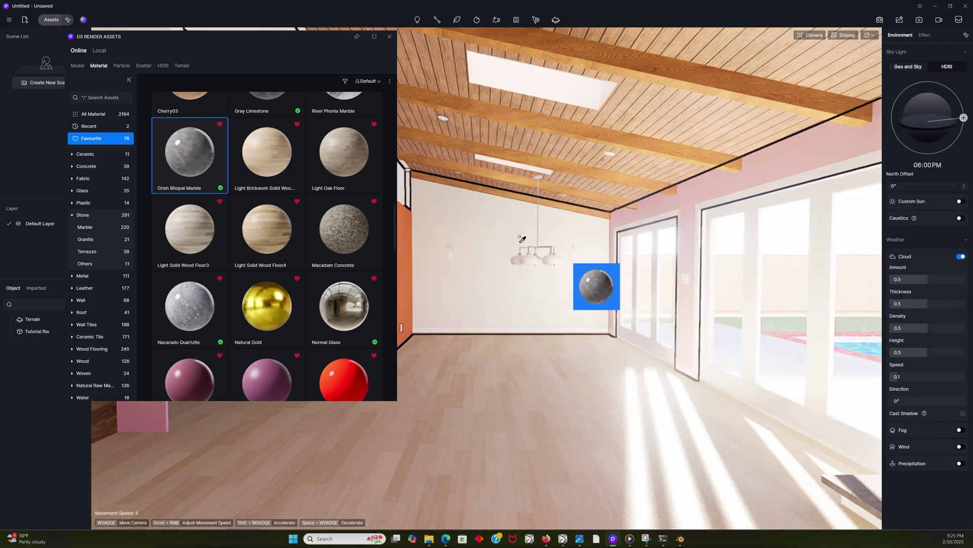
click(389, 37)
key(s)
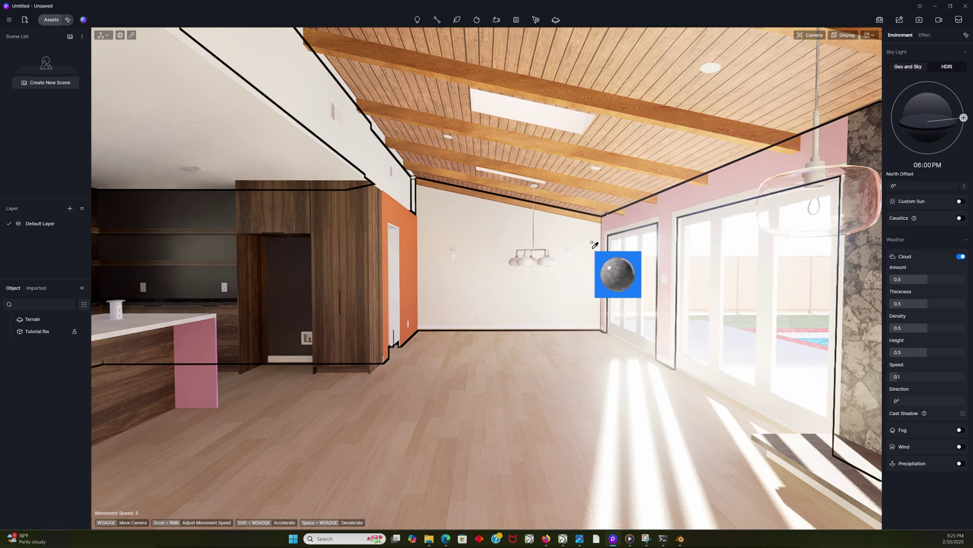
right_click(592, 245)
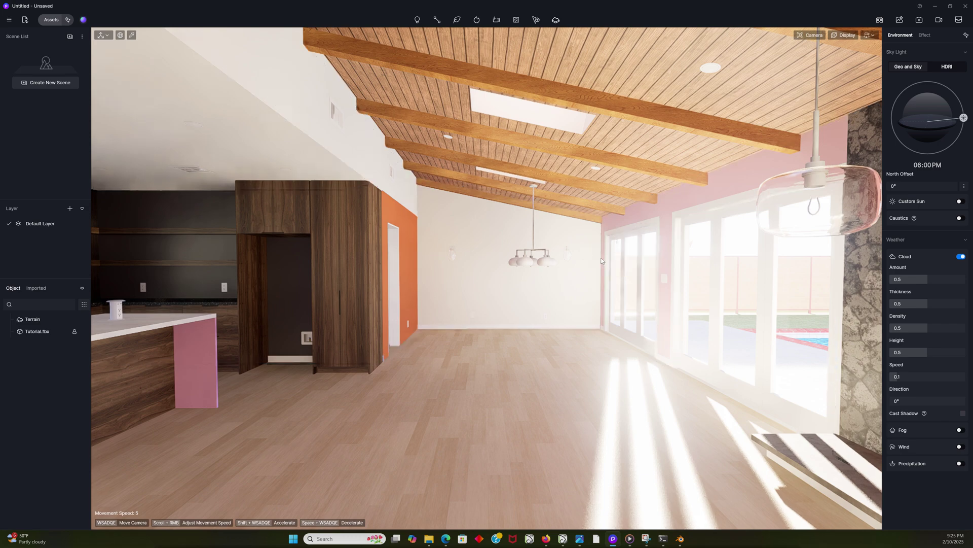
key(a)
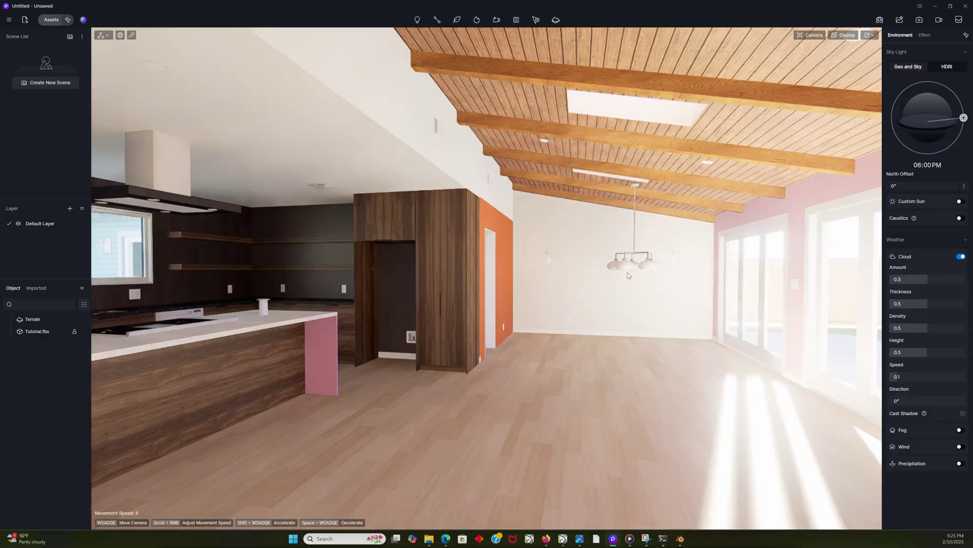
- Switch to Chief Architect and place the Elia Freestanding Bathtub from the library on the floor before the dining area's far wall
key(alt+Tab)
drag(562, 345, 580, 324)
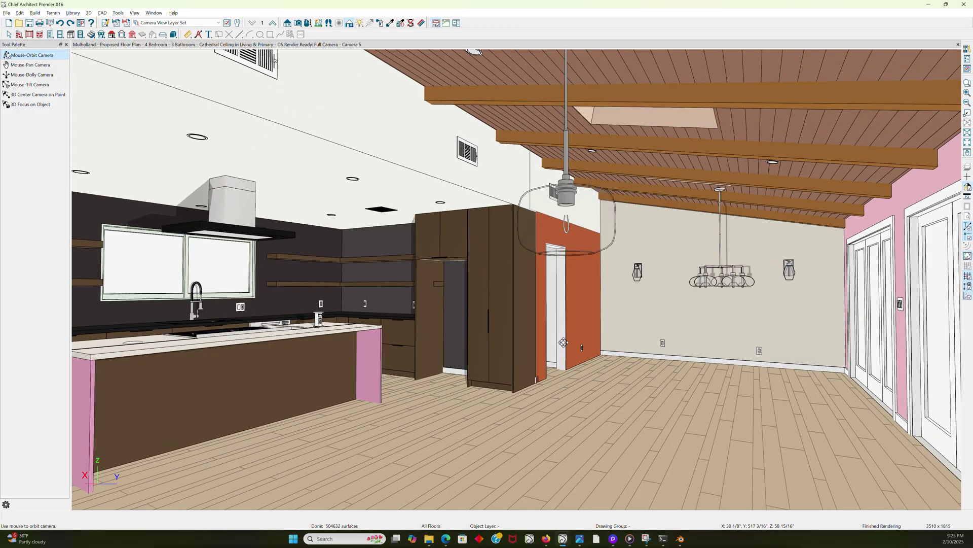
click(966, 48)
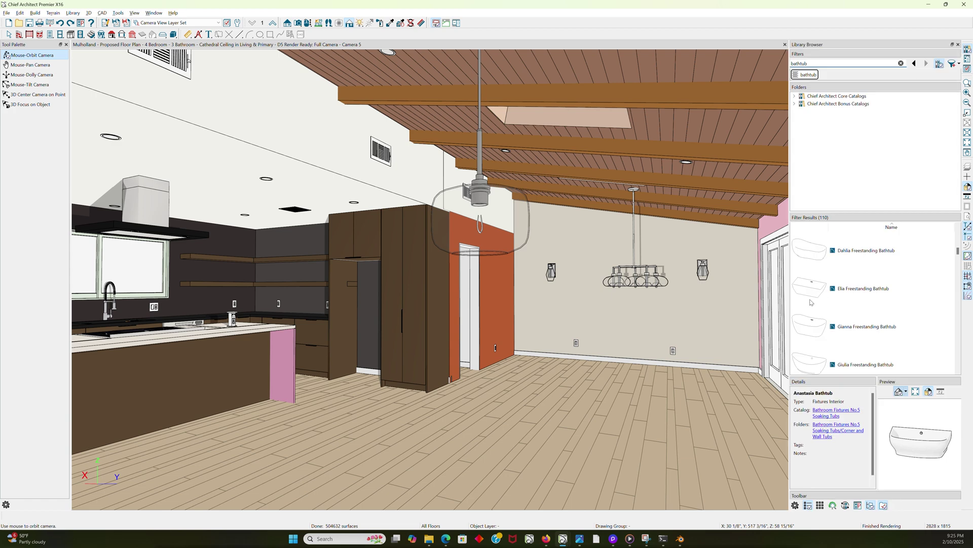
click(805, 291)
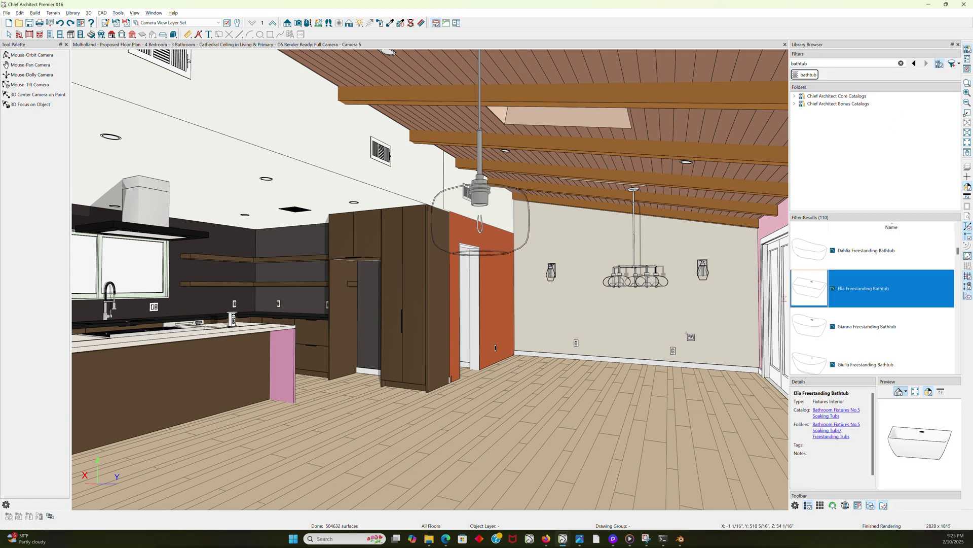
click(585, 420)
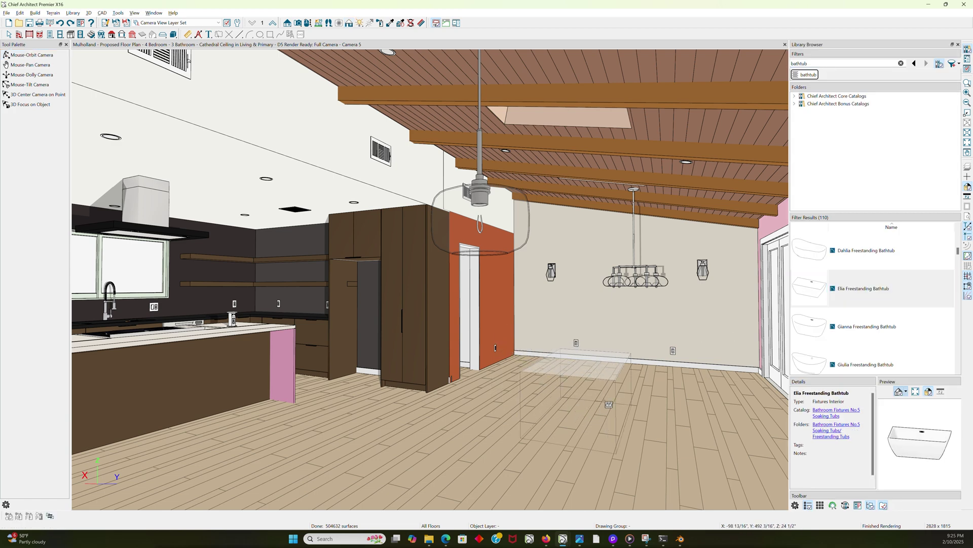
click(608, 391)
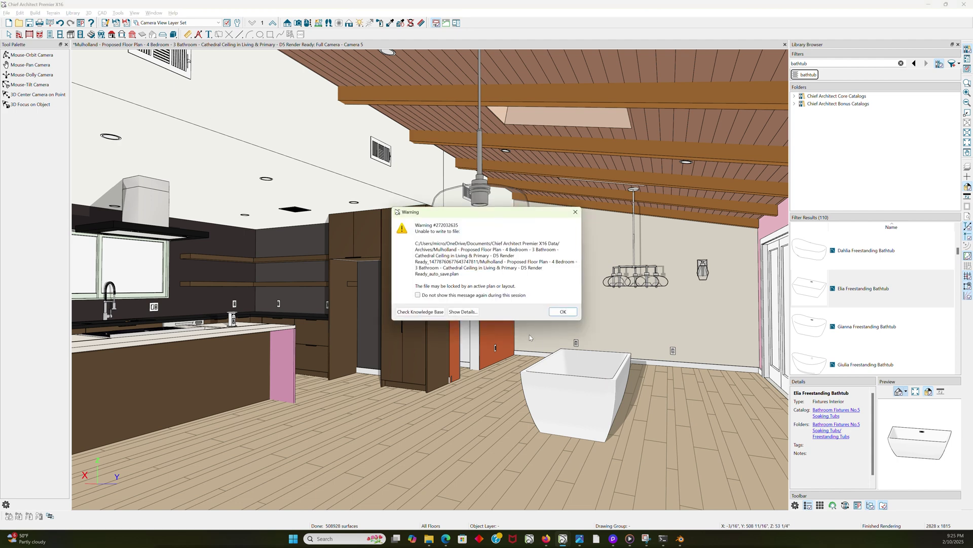
click(561, 312)
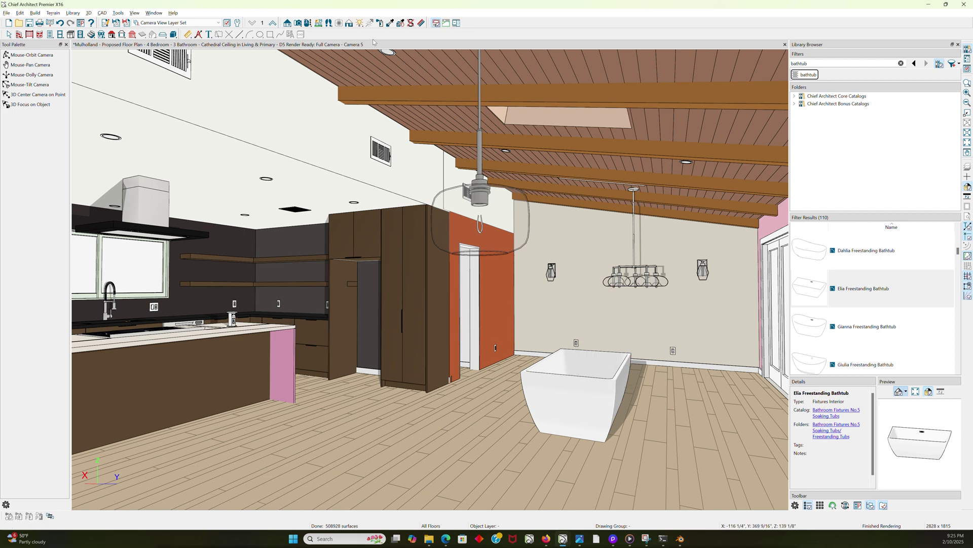
- Paint the lower and upper parts of the far wall behind the bathtub with Italian Villa Stone Aspen
click(379, 24)
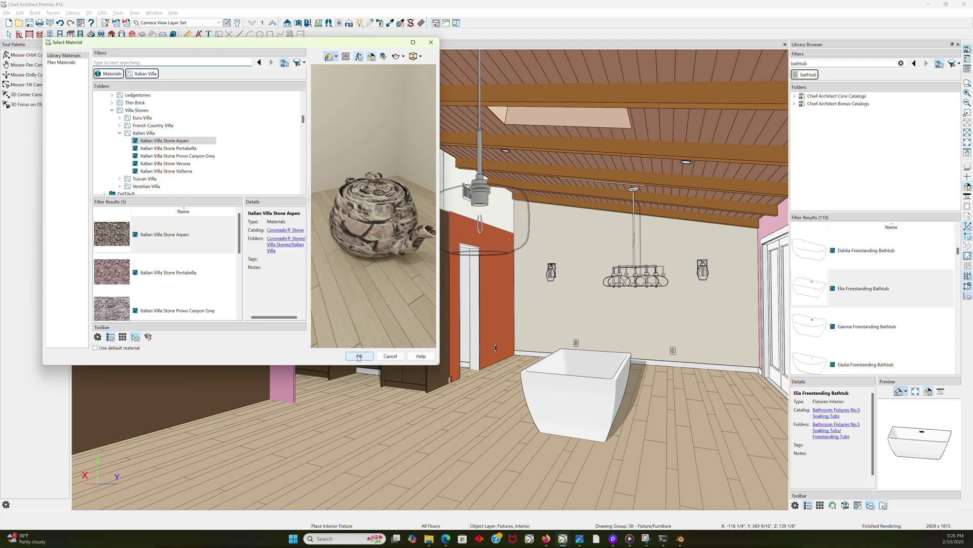
click(358, 357)
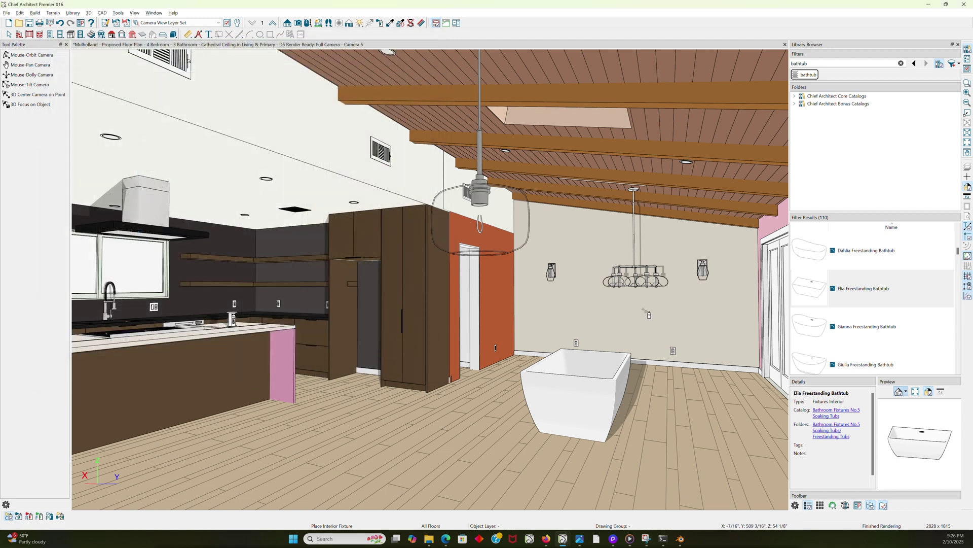
click(644, 310)
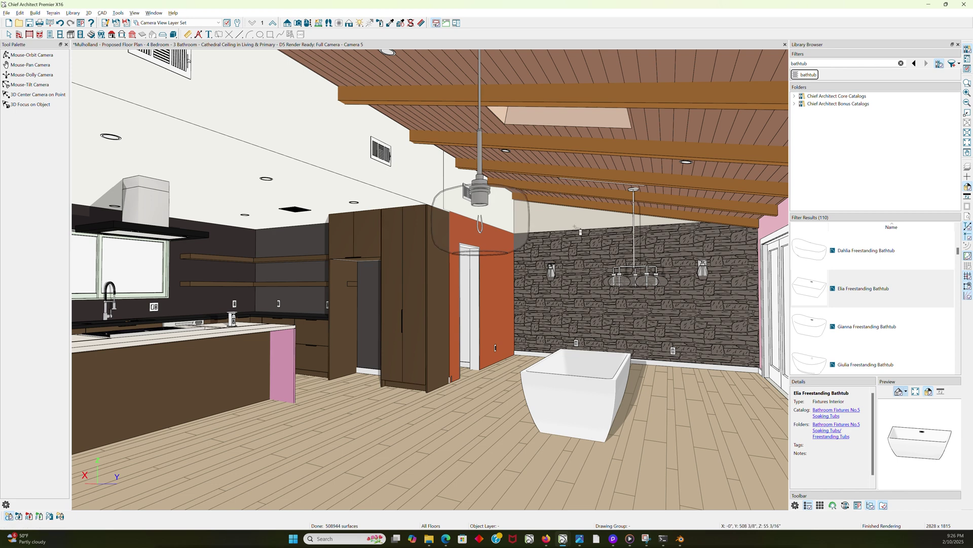
click(598, 284)
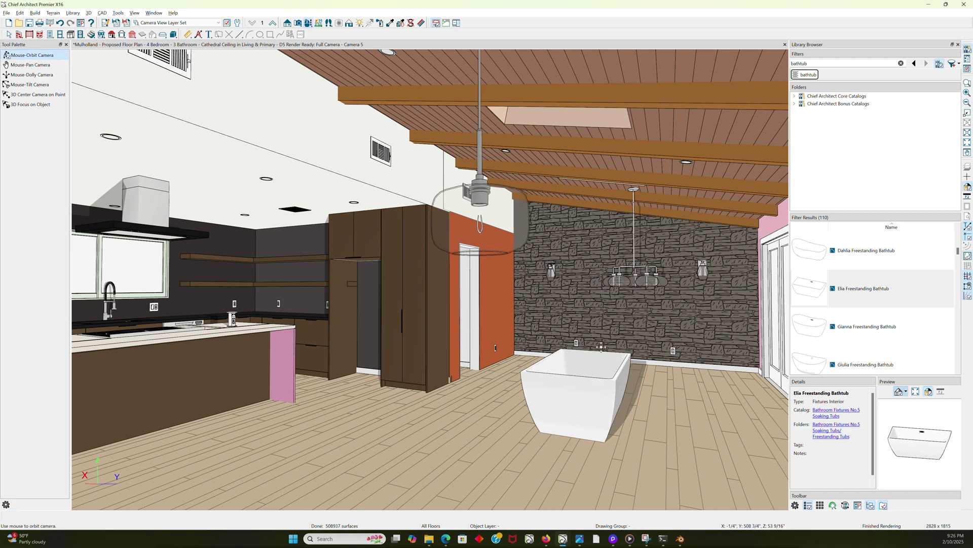
- Start exporting the house as a 3D COLLADA model, continuing without the missing texture files
click(7, 13)
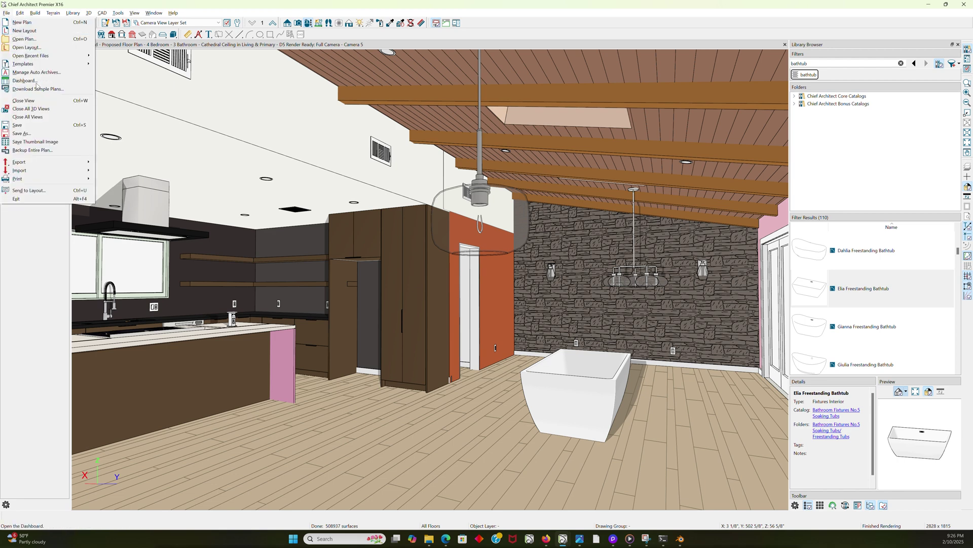
mouse_move(74, 163)
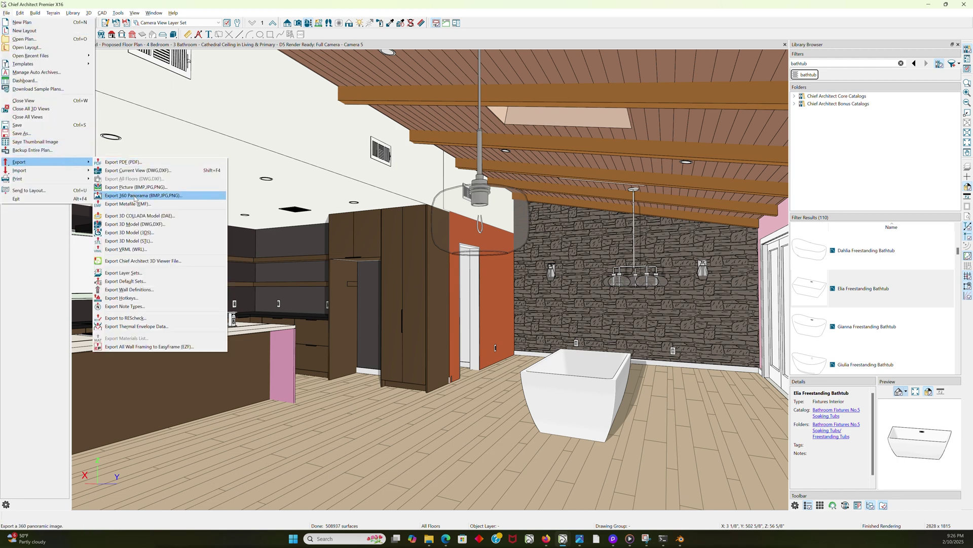
click(149, 217)
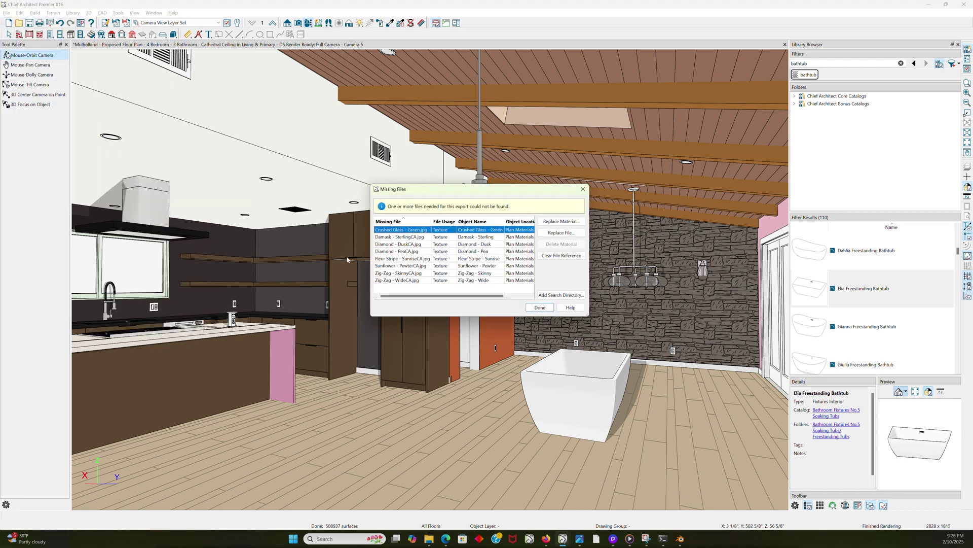
click(546, 309)
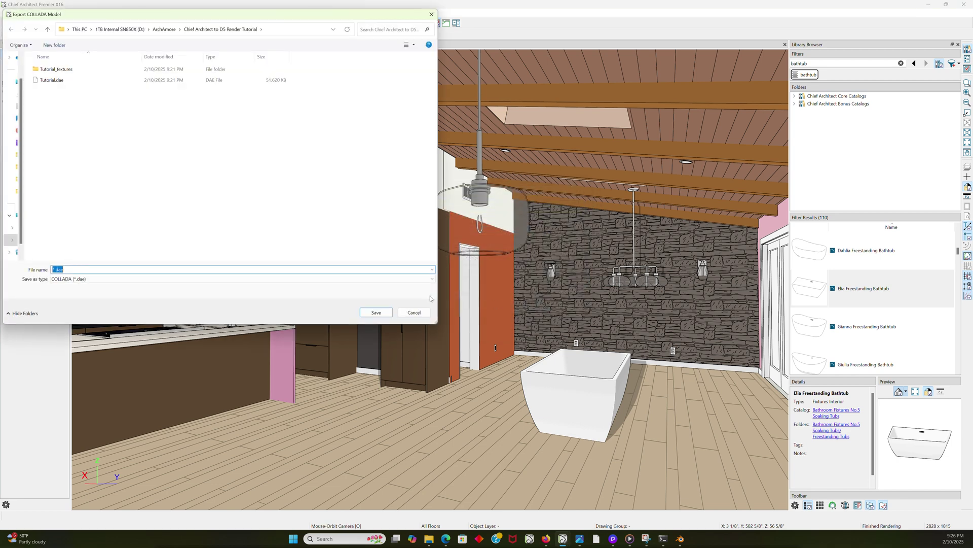
click(37, 80)
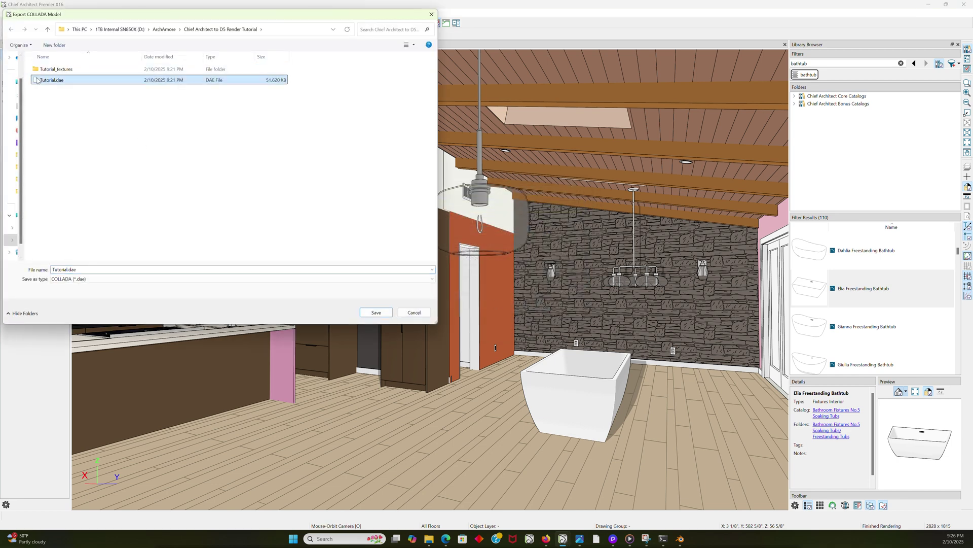
click(374, 313)
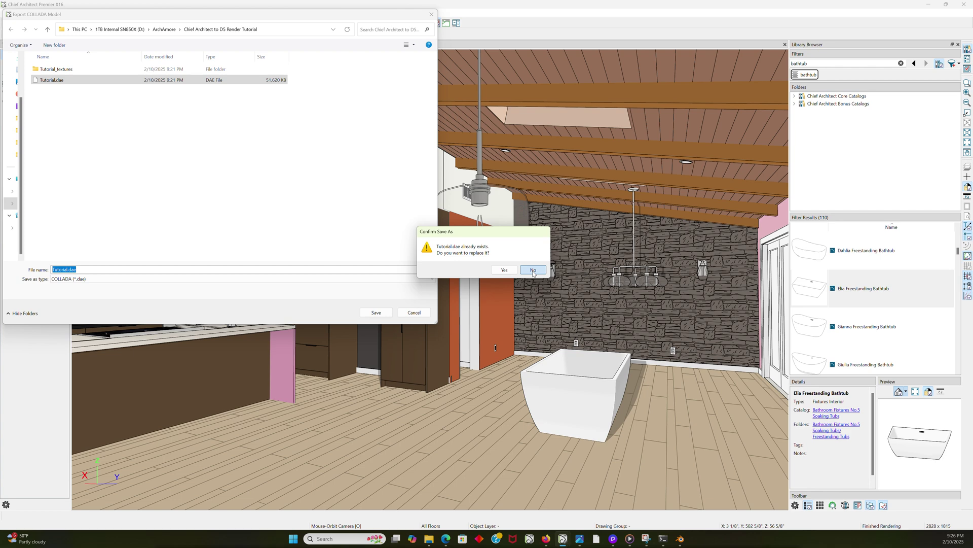
click(533, 273)
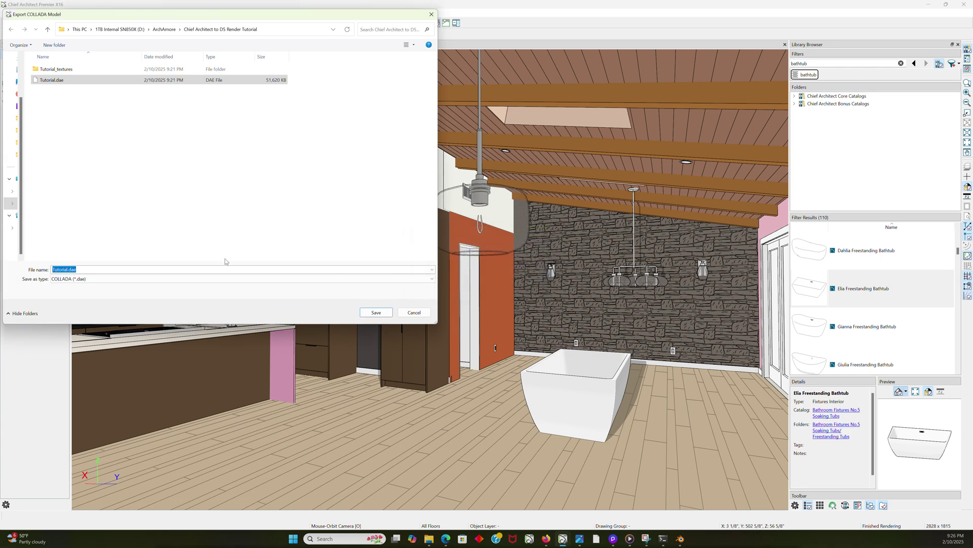
- Save the COLLADA export as Tutorial Stone Wall + Tub.dae and dismiss all file-copy warnings
click(139, 269)
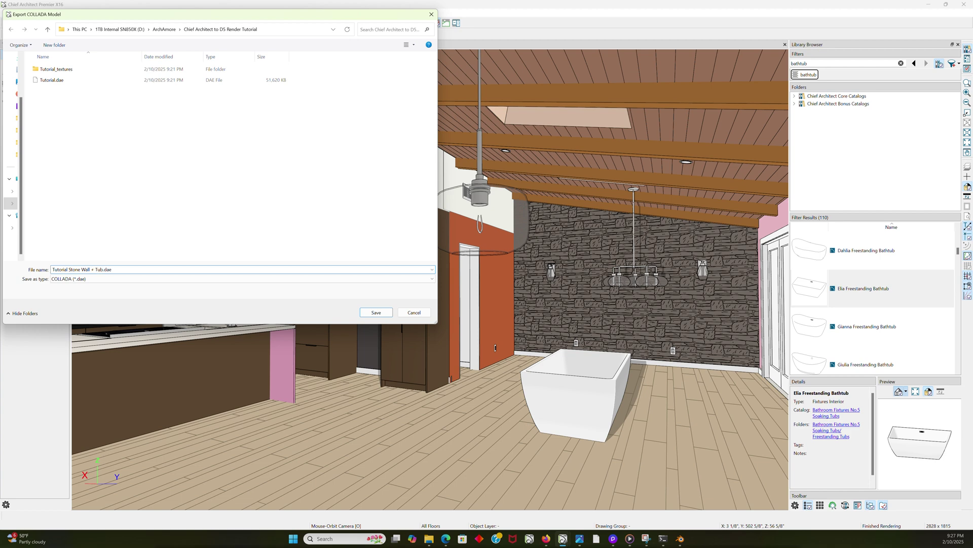
key(Return)
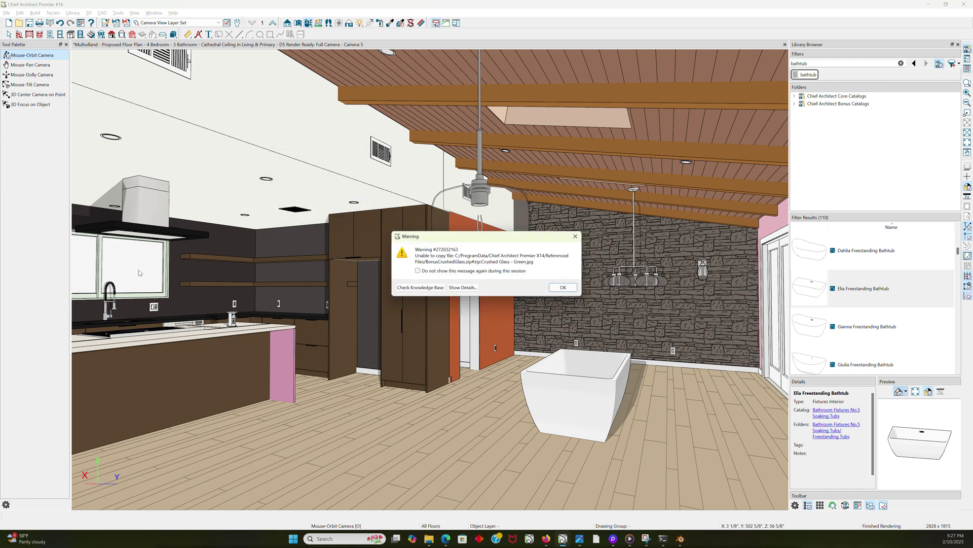
click(576, 289)
click(576, 289)
click(576, 289)
click(576, 289)
click(575, 289)
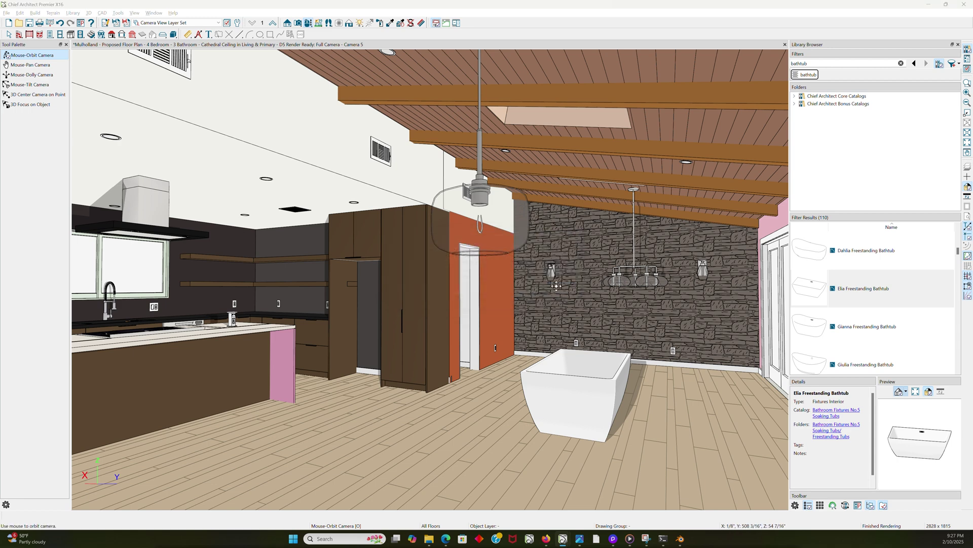
- Switch to Blender and delete all objects of the previously imported house, restoring their selection first
key(alt+Tab)
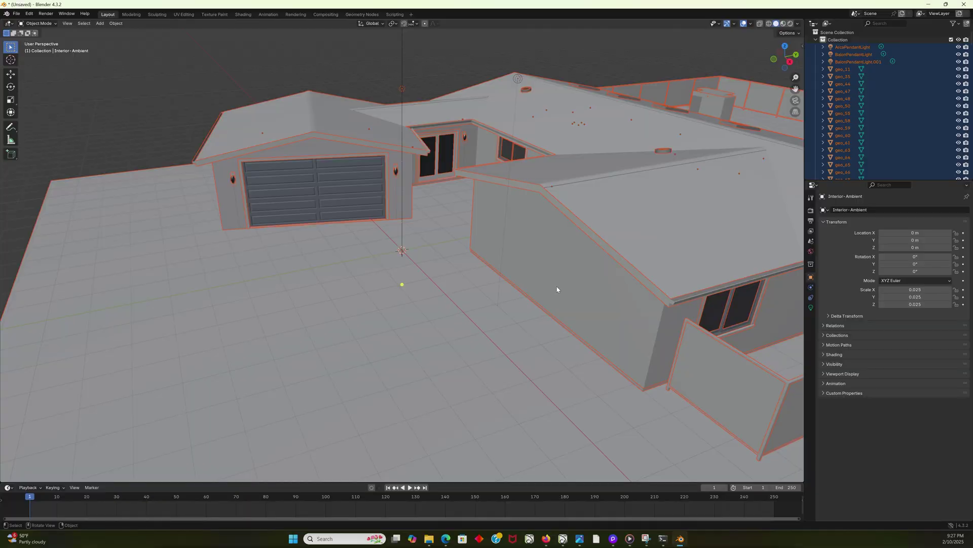
key(ctrl)
click(541, 275)
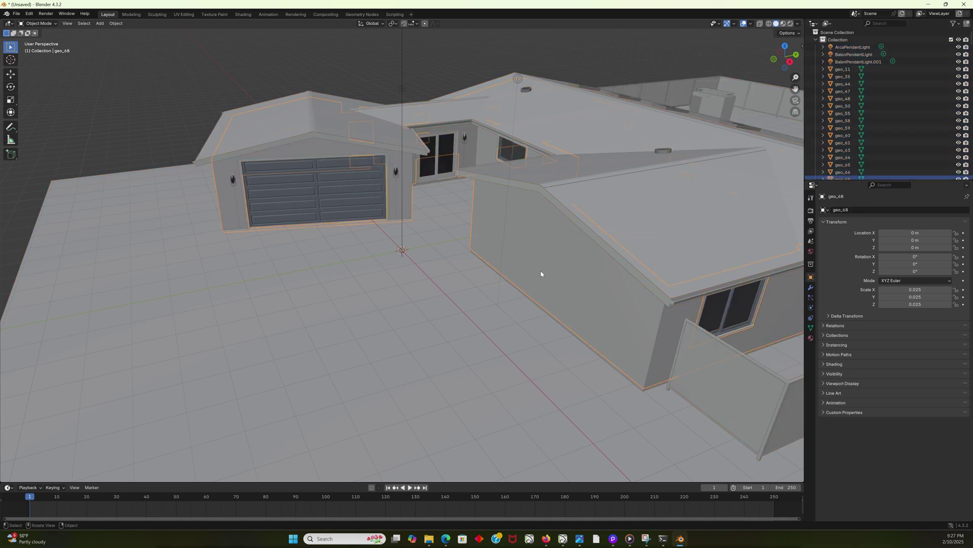
key(ctrl+z)
key(Delete)
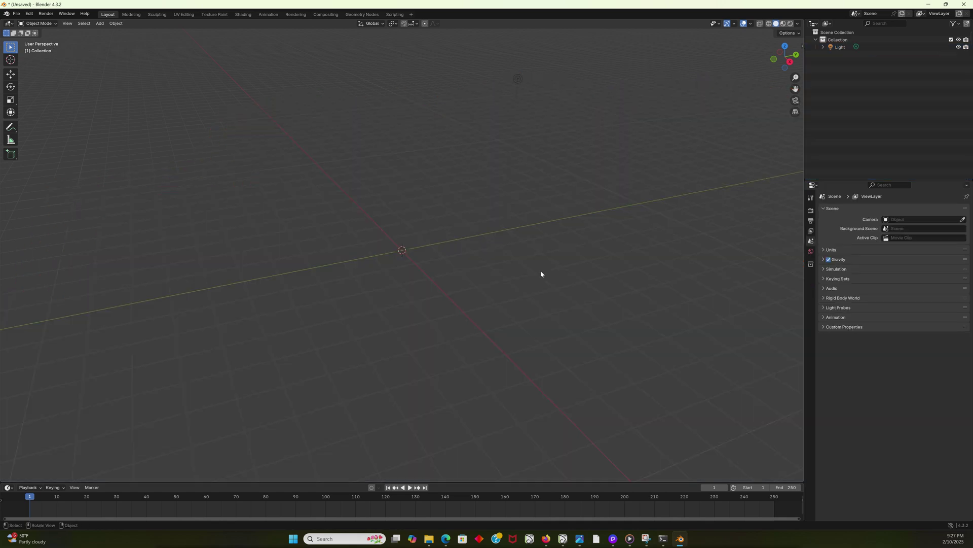
- Import the COLLADA file Tutorial Stone Wall + Tub.dae into the scene
click(16, 13)
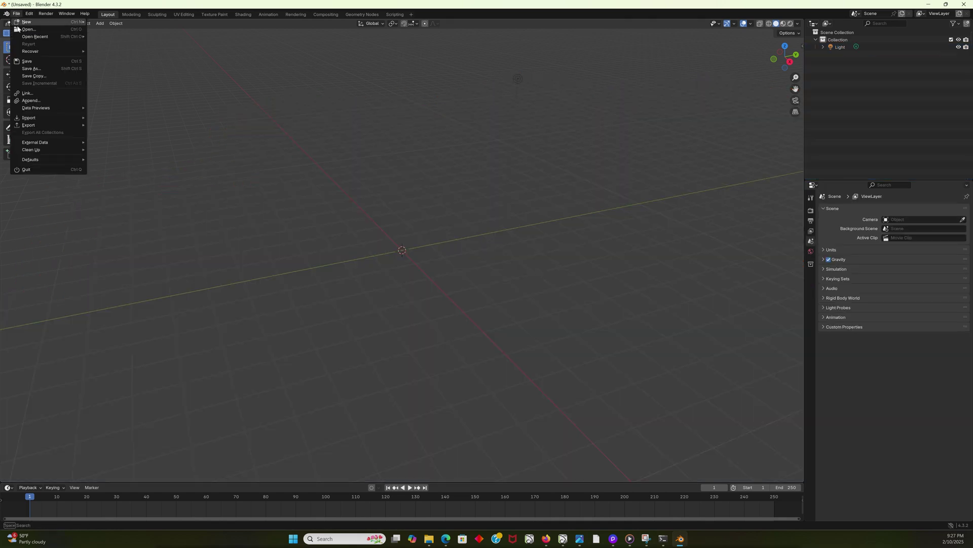
mouse_move(63, 118)
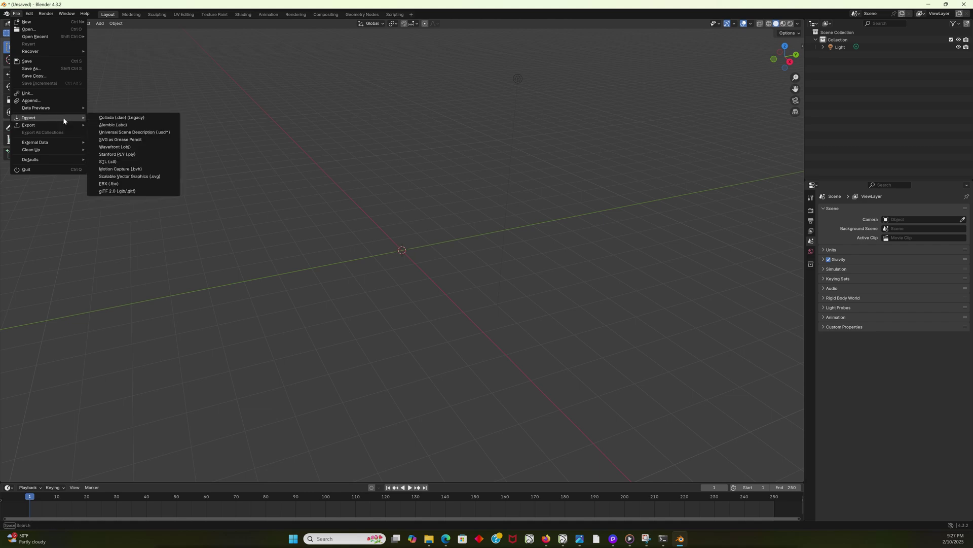
click(118, 118)
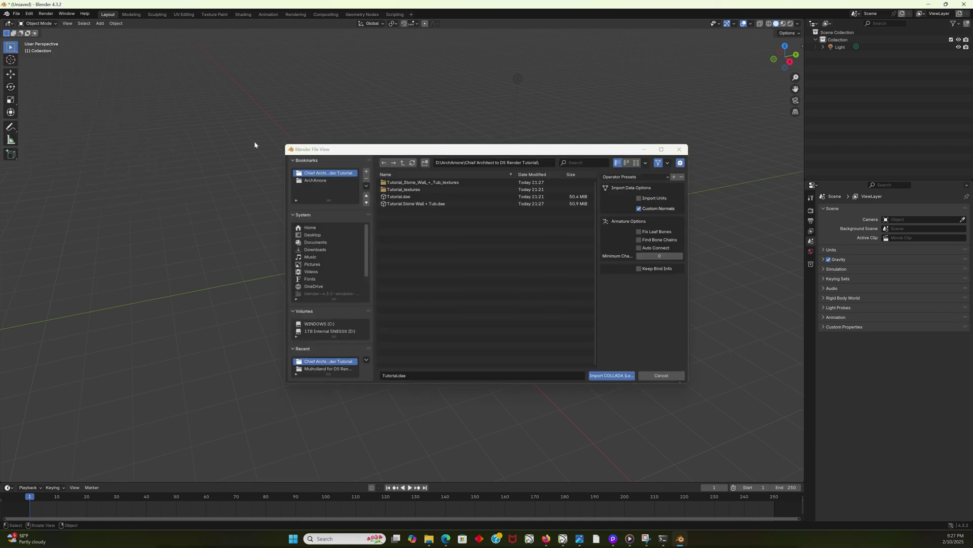
double_click(404, 204)
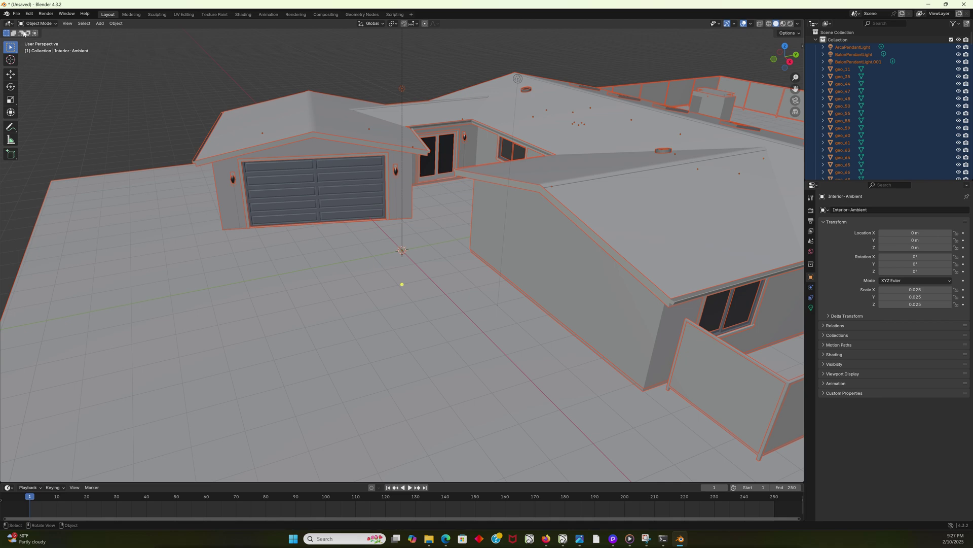
- Export the scene as FBX under the name Tutorial.fbx, first renaming the existing file Tutorial 1.fbx in File Explorer
click(16, 14)
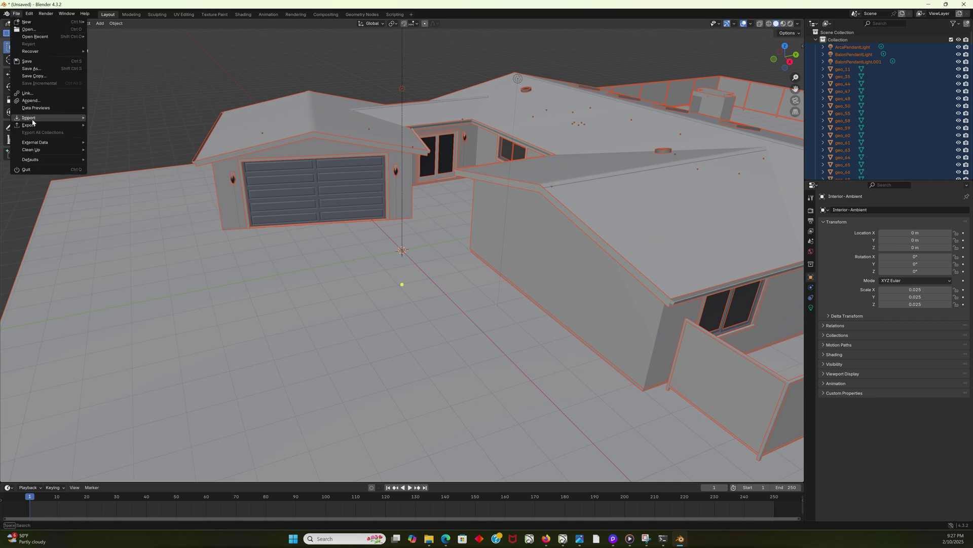
mouse_move(41, 128)
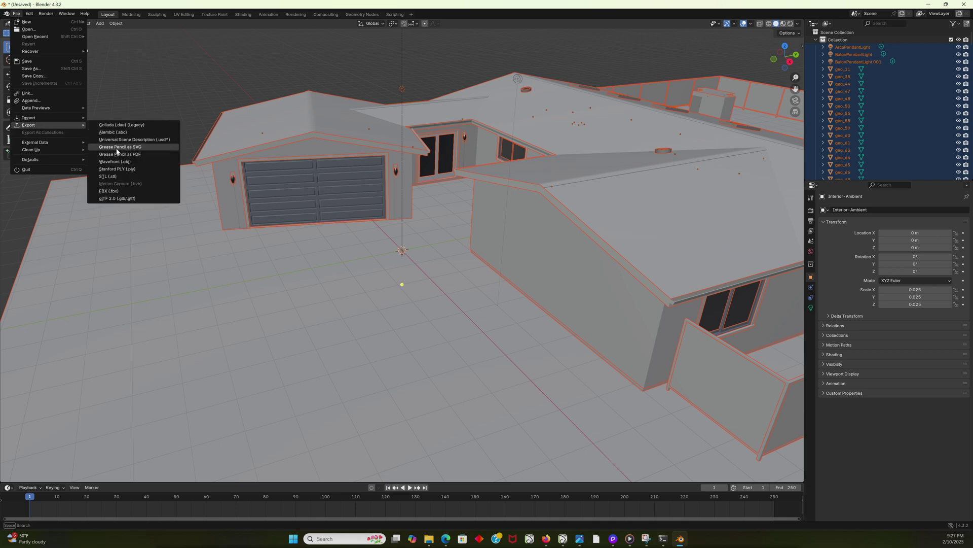
click(121, 191)
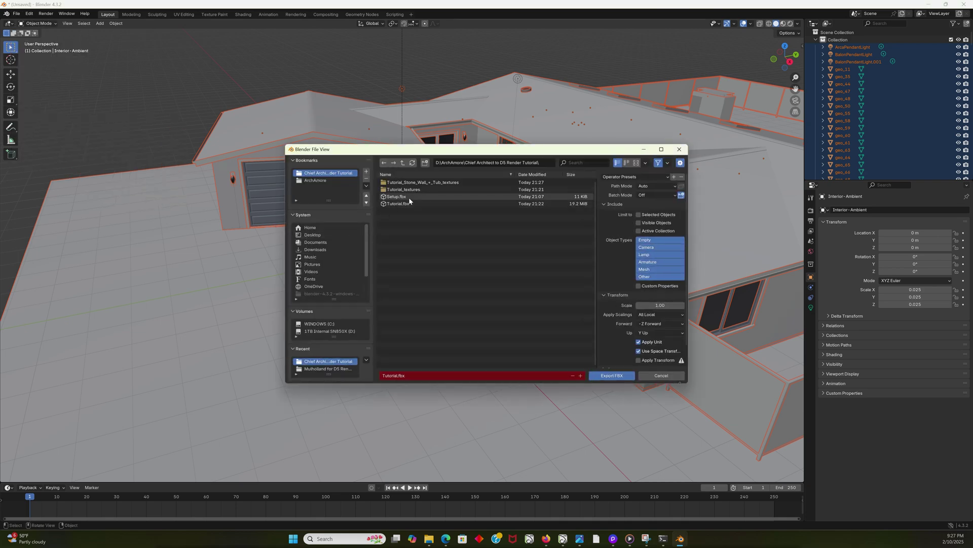
click(397, 204)
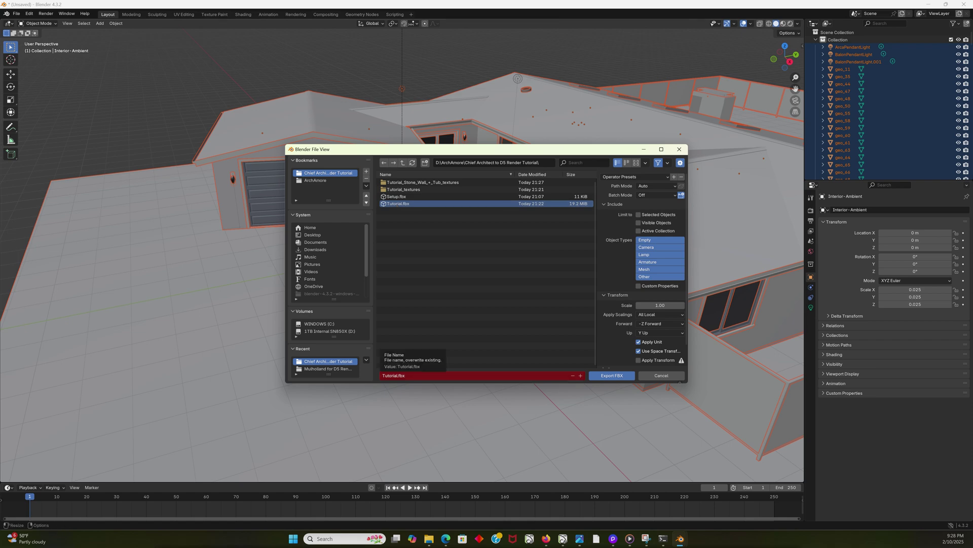
key(super+e)
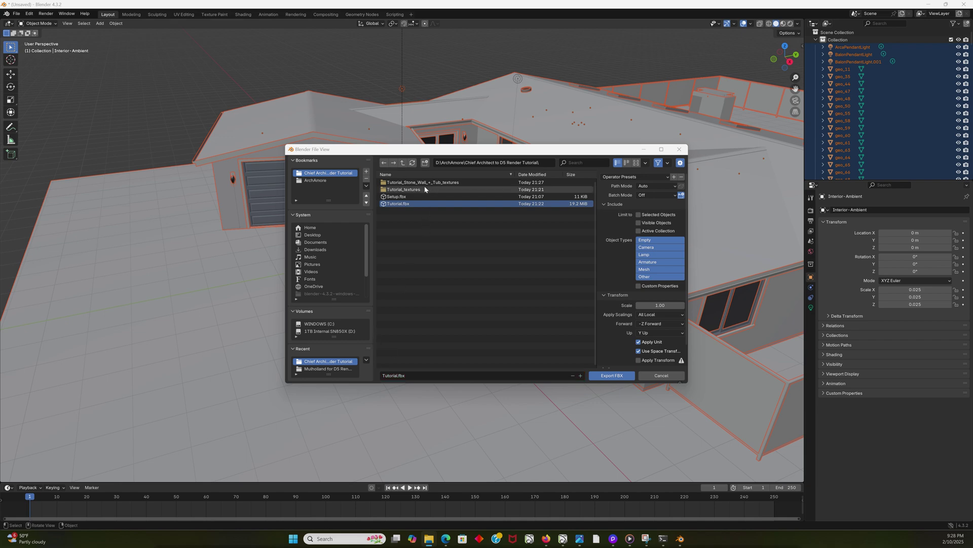
click(412, 162)
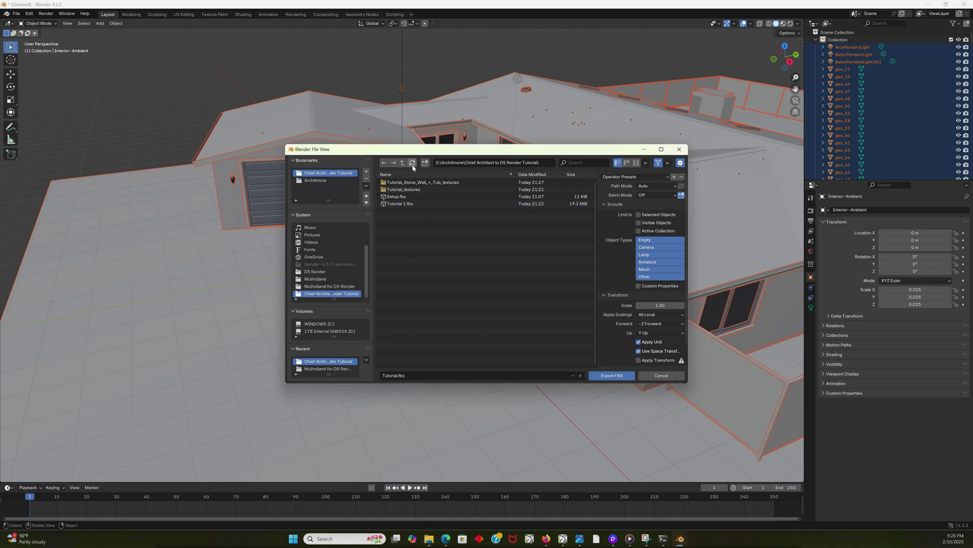
click(608, 377)
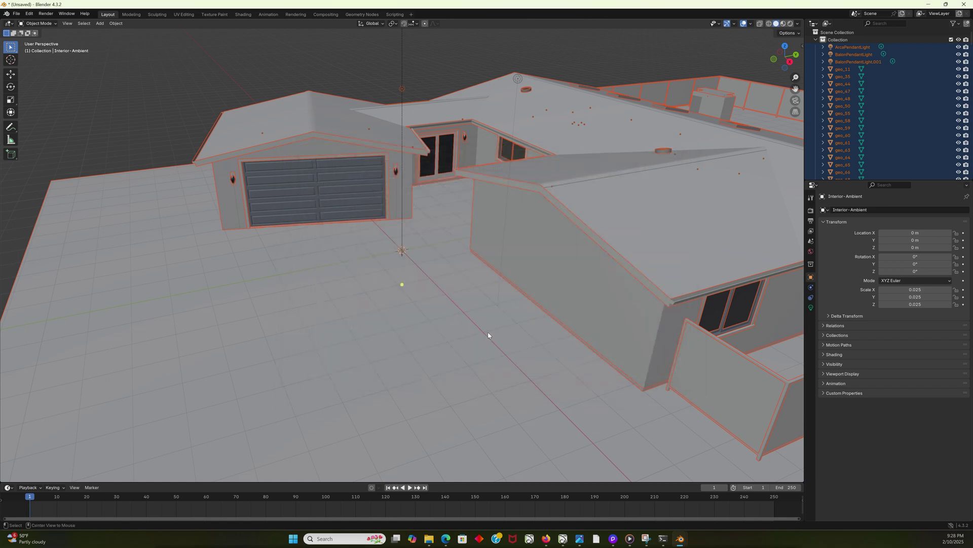
- Switch to D5 Render, turn the view towards the glass doors, and look at the available actions for Tutorial.fbx, including Reload
key(alt+Tab)
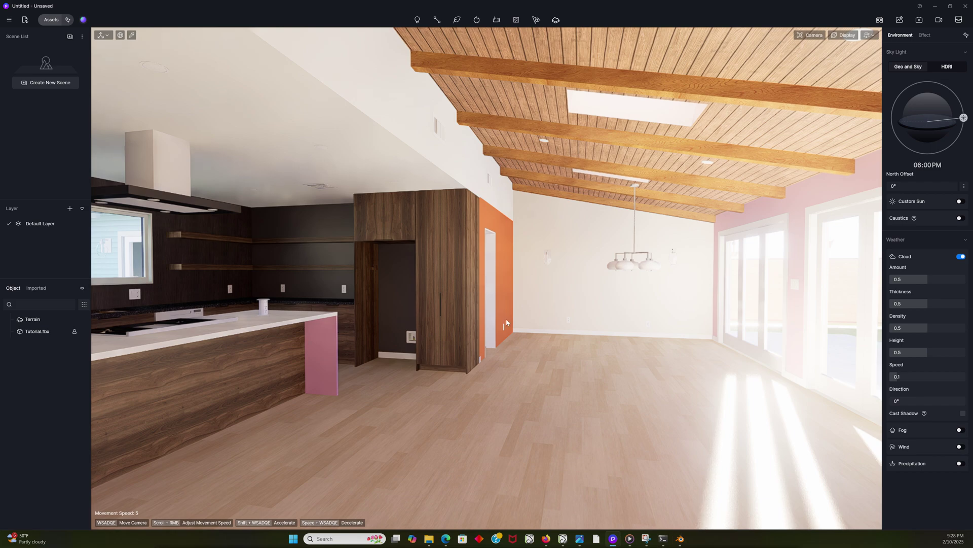
right_drag(506, 322, 648, 322)
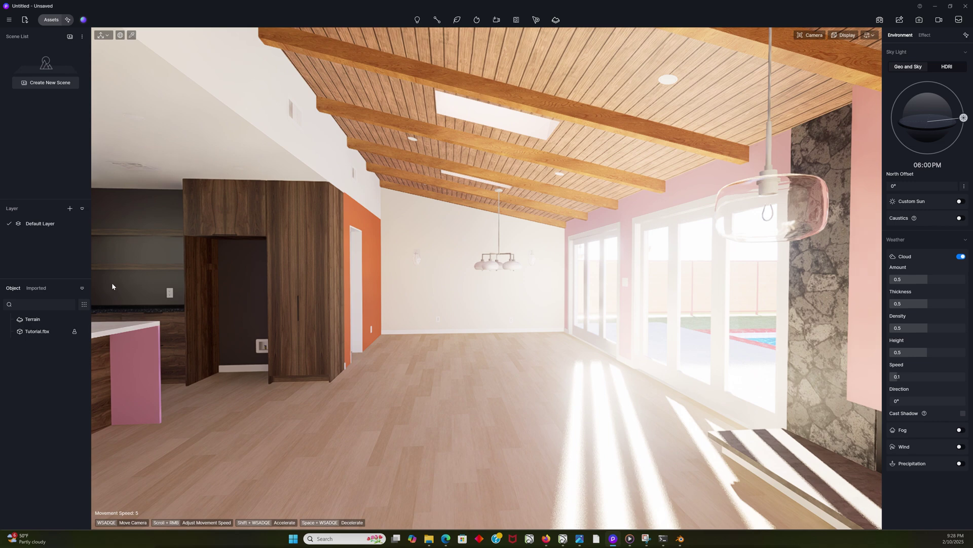
right_click(36, 334)
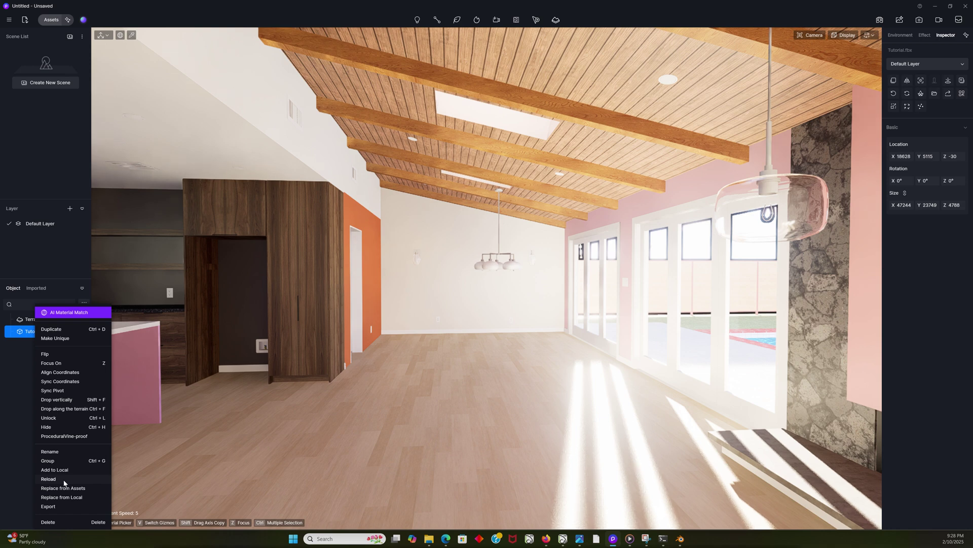
click(217, 350)
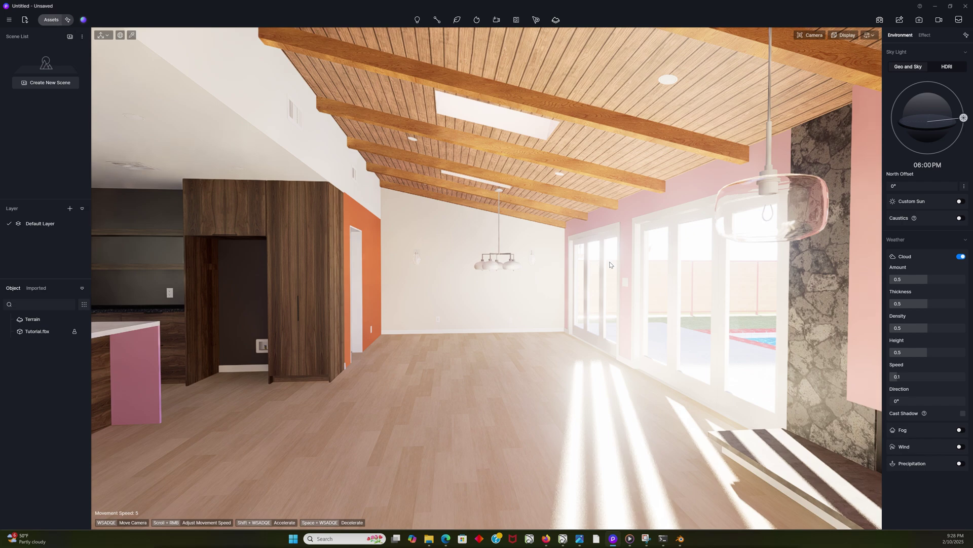
- Apply the favourite material Gray Limestone from the asset library to the living area's wood floor
right_drag(731, 326, 767, 330)
right_drag(474, 200, 460, 211)
key(m)
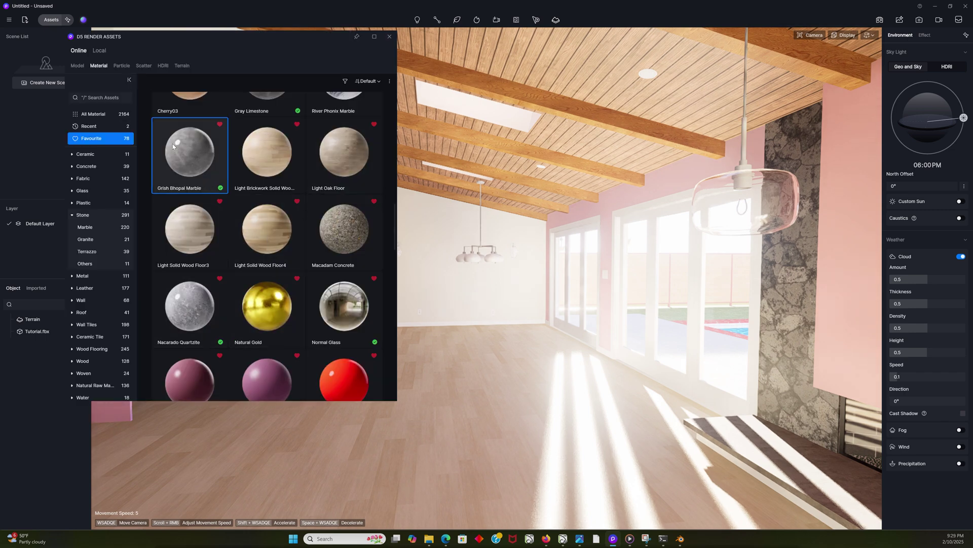
scroll(197, 163, up, 1)
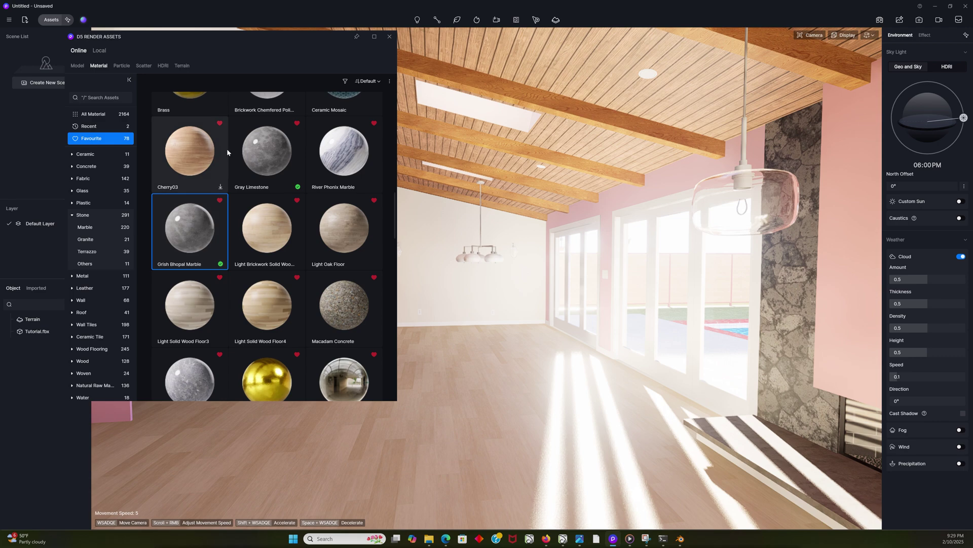
drag(272, 154, 452, 389)
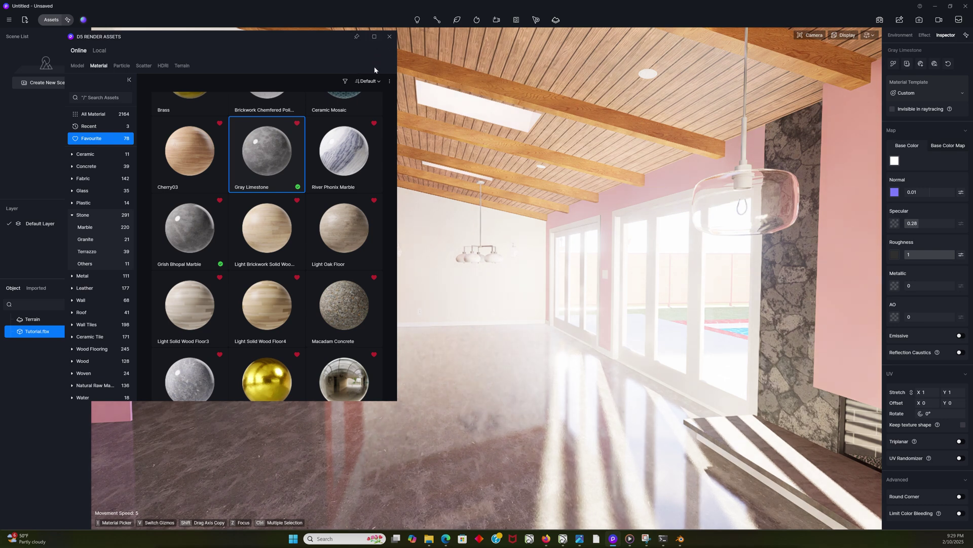
- Download the favourite materials River Phonix Marble and Ordinary Light Plastic from the asset library
click(352, 151)
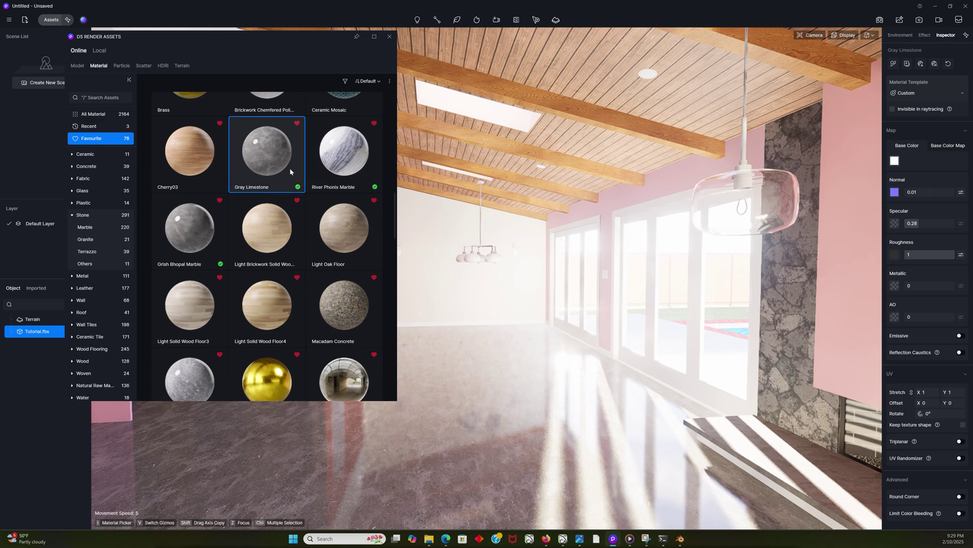
scroll(284, 171, up, 3)
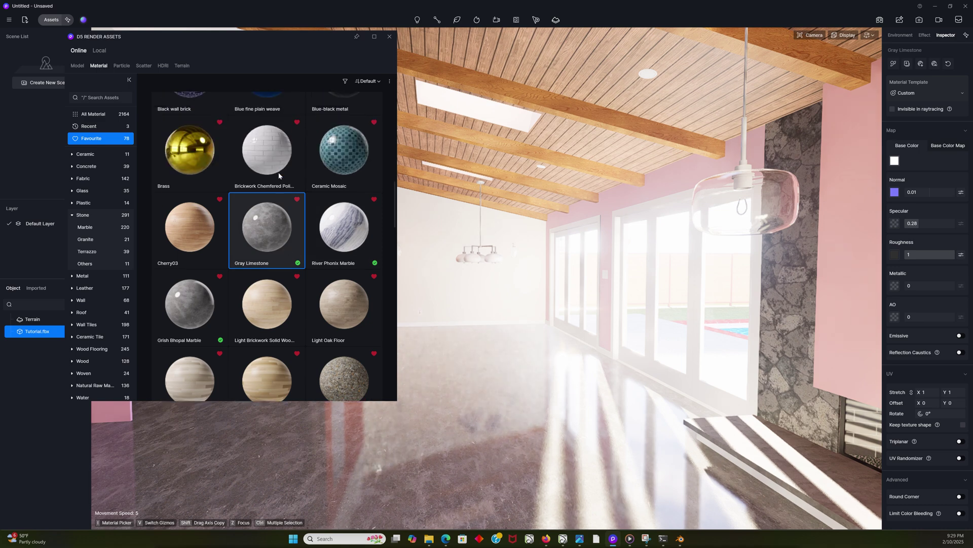
scroll(279, 172, up, 2)
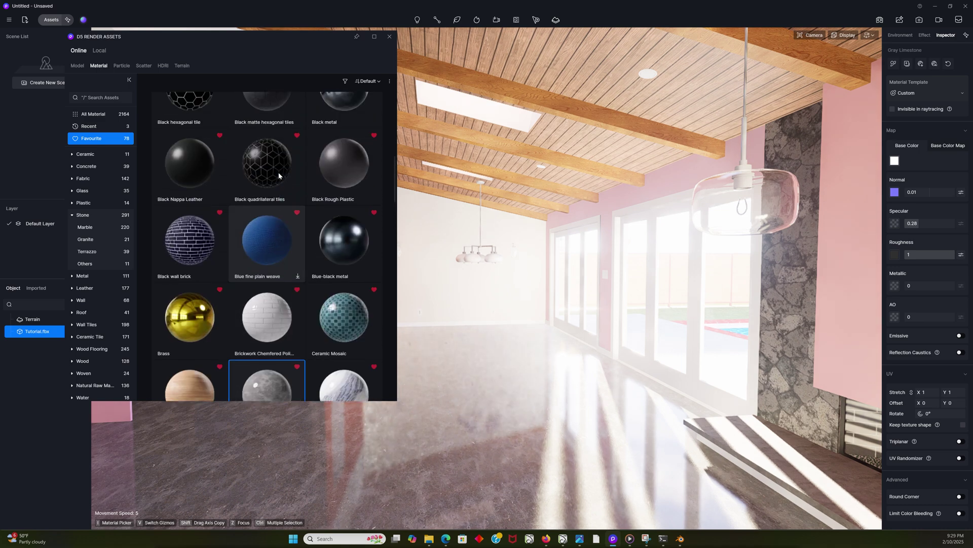
scroll(290, 164, up, 6)
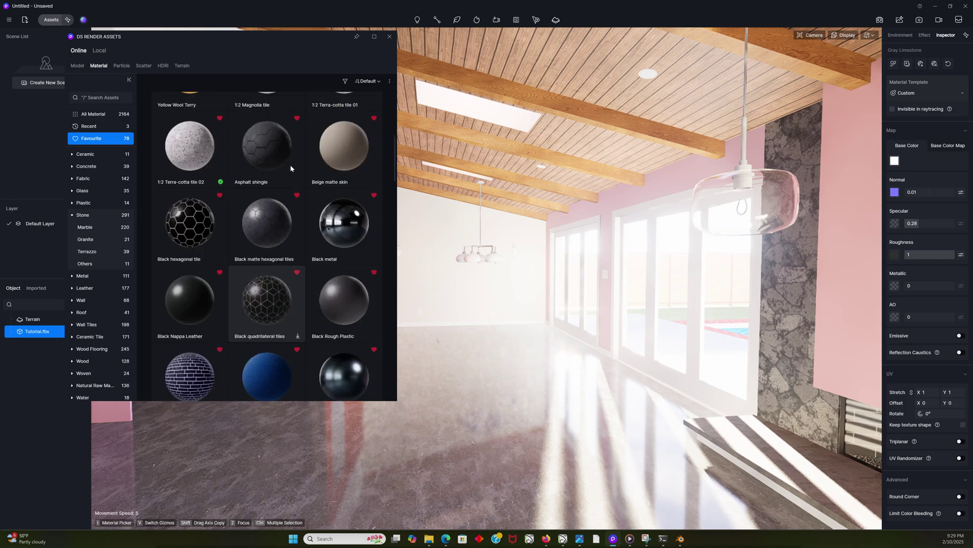
scroll(290, 168, up, 2)
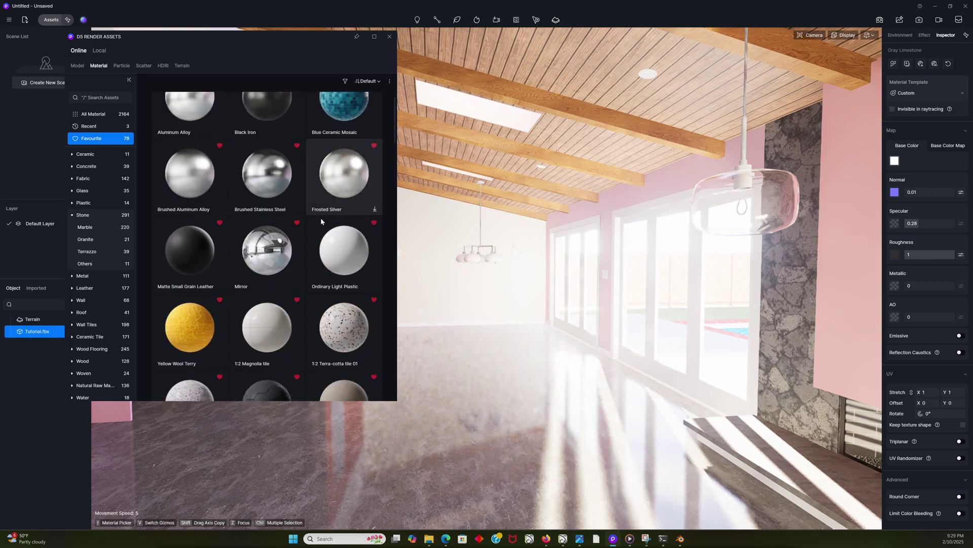
click(337, 237)
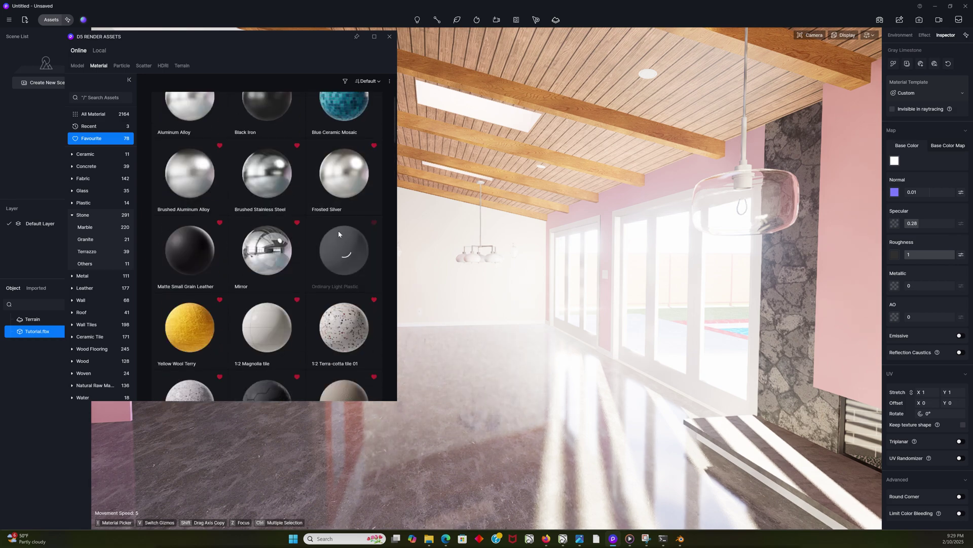
- Apply the Ordinary Light Plastic material to the pink wall surfaces around the glass doors and end material painting
click(390, 37)
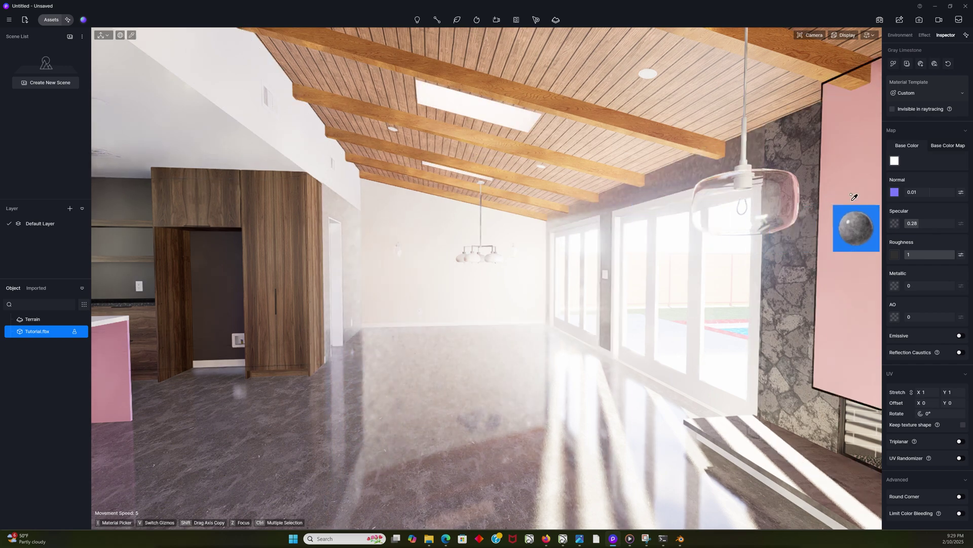
click(49, 20)
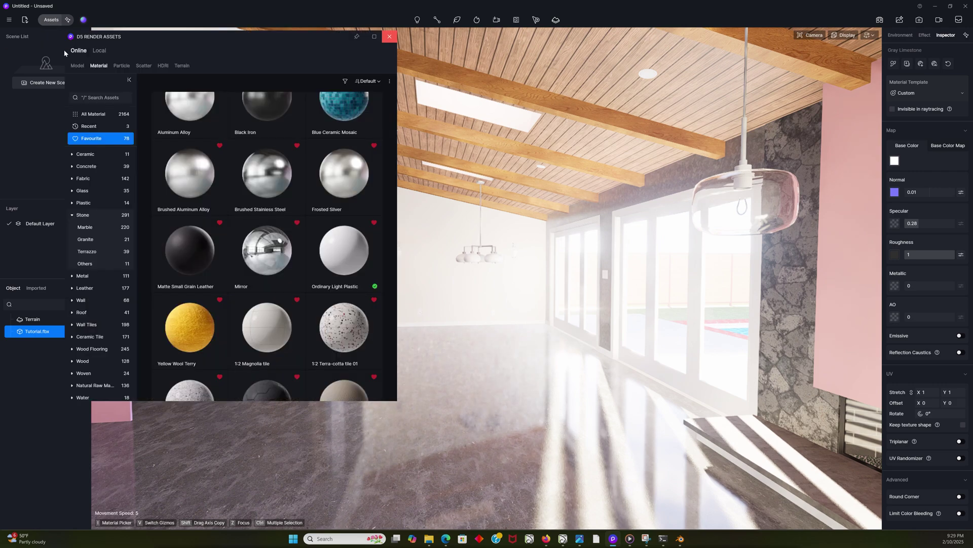
click(351, 261)
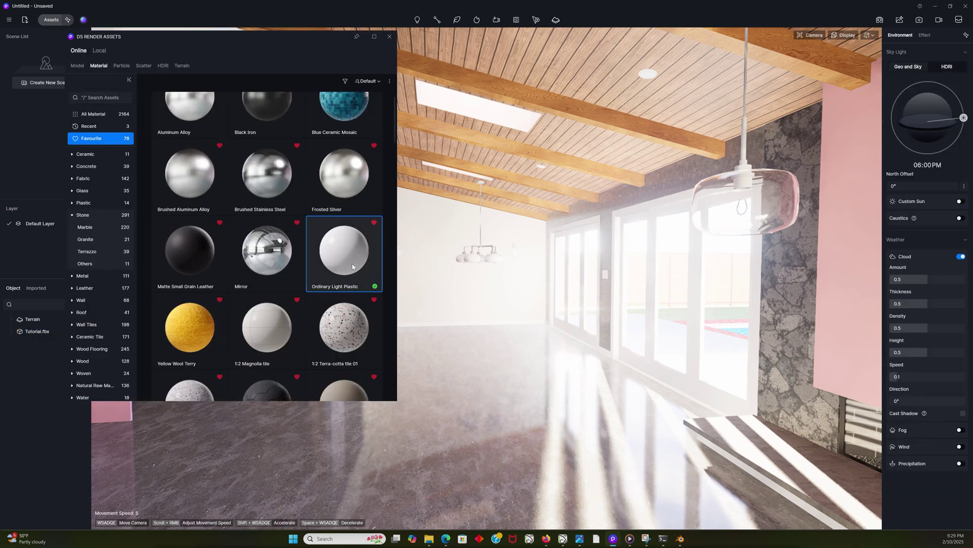
click(615, 198)
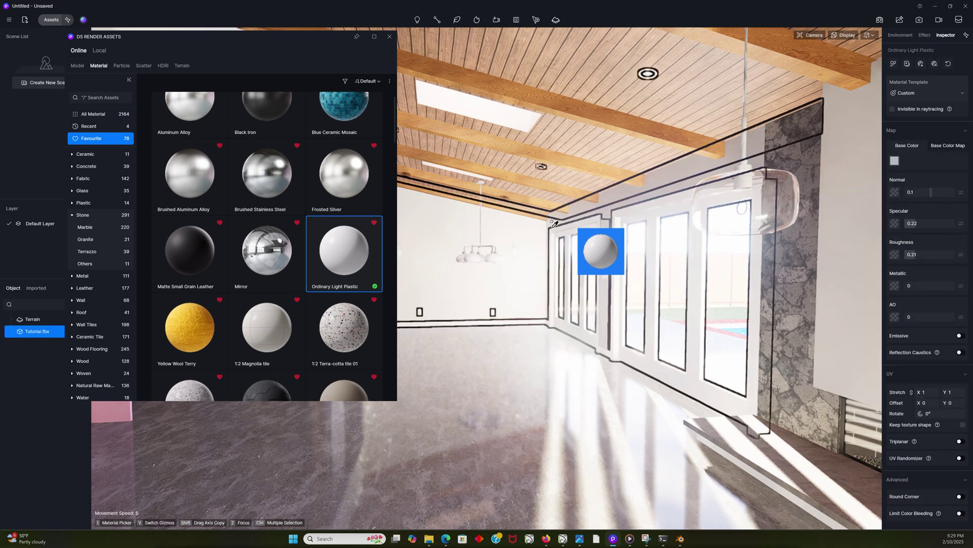
right_drag(484, 227, 431, 228)
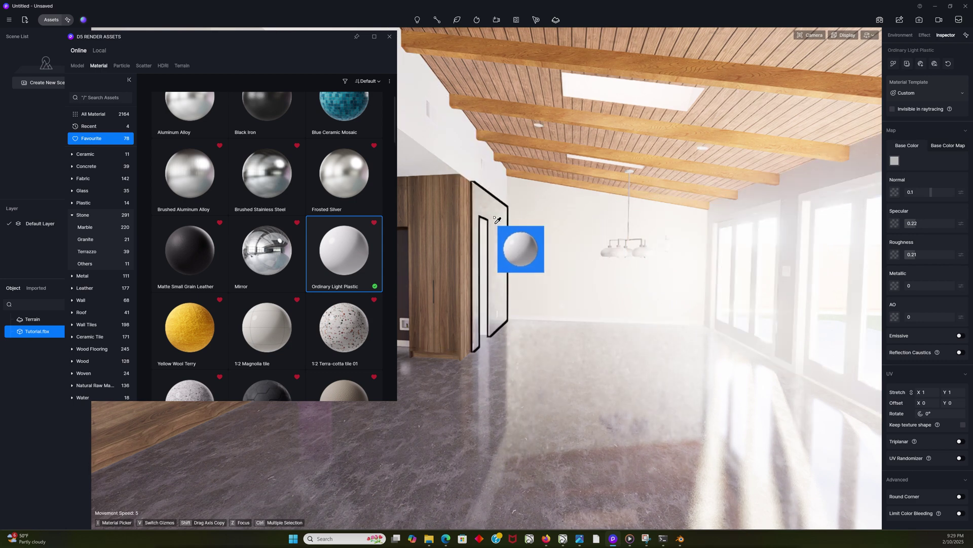
key(Escape)
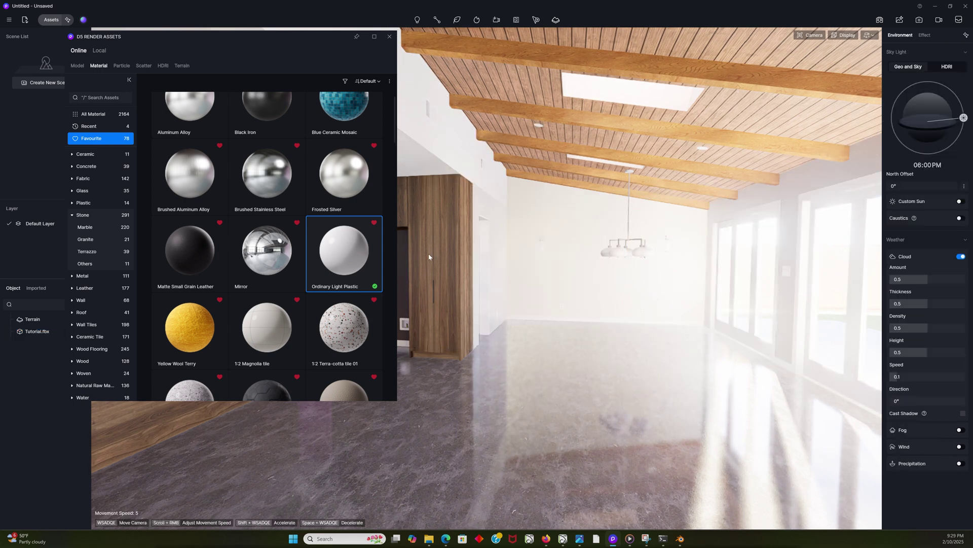
key(Escape)
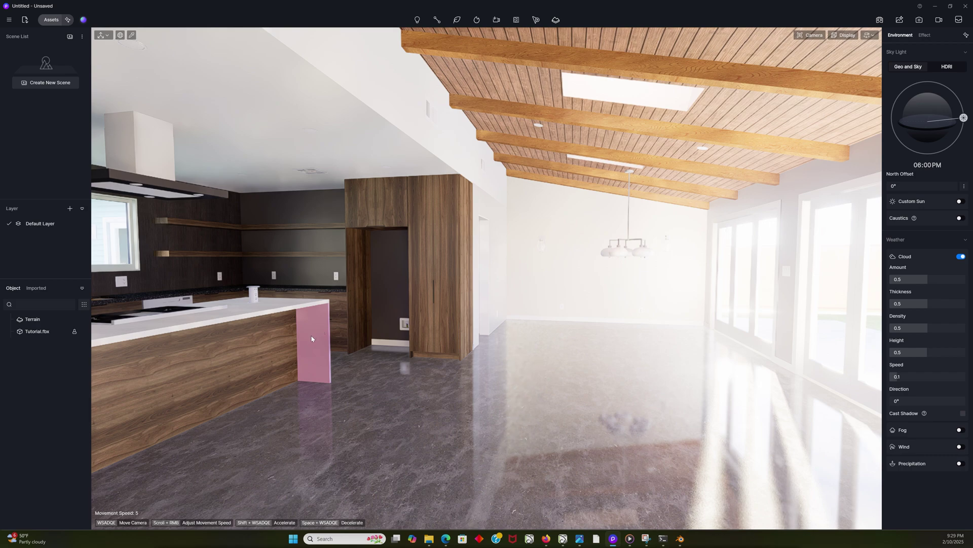
- Reload Tutorial.fbx from its re-exported file to bring the updated geometry into the scene
right_drag(558, 263, 717, 244)
right_drag(654, 260, 531, 261)
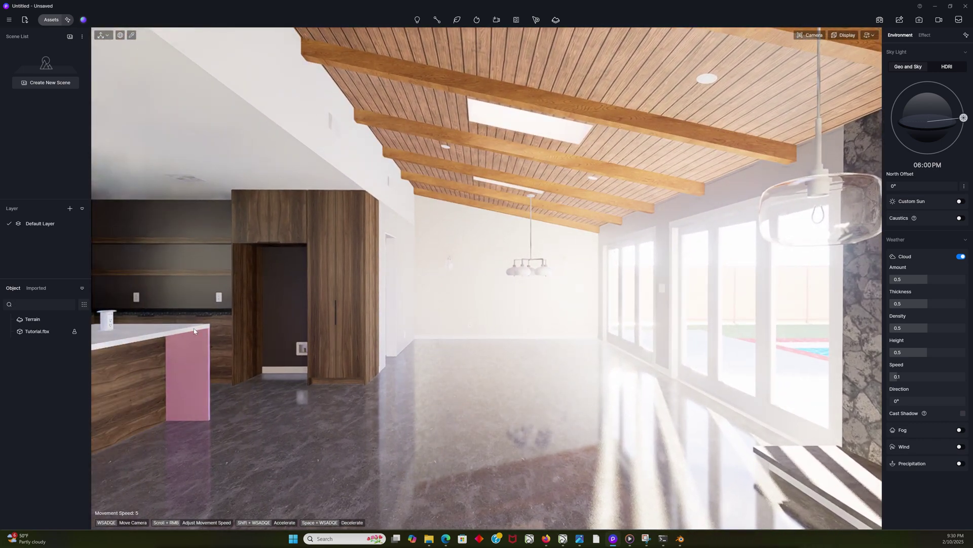
right_click(31, 333)
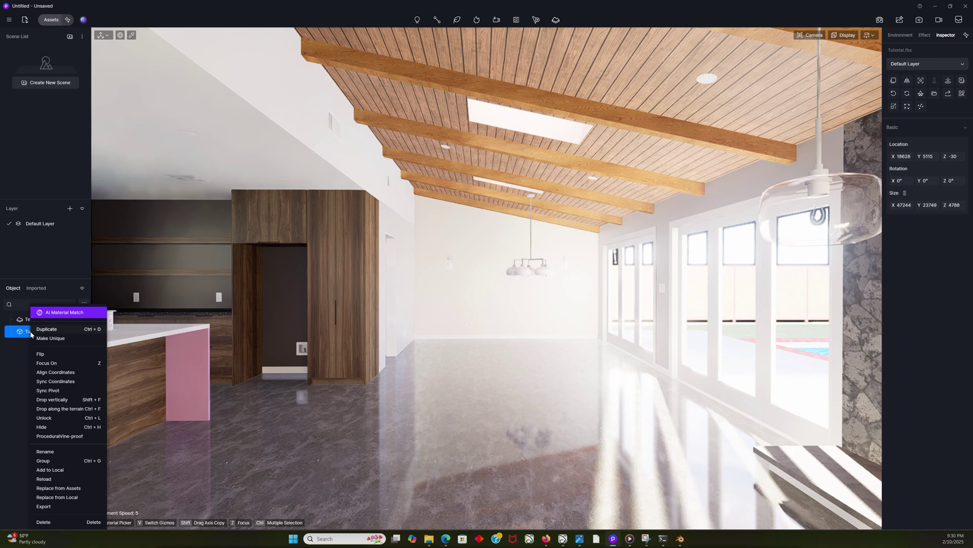
click(58, 478)
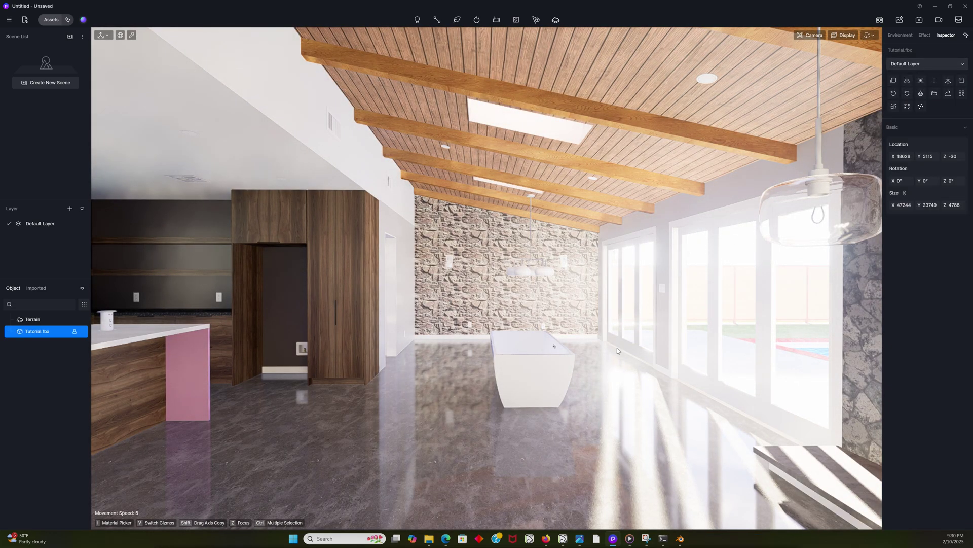
- Examine the stone wall and freestanding tub in the reloaded room from several viewpoints, and check the stone wall's material settings
key(d)
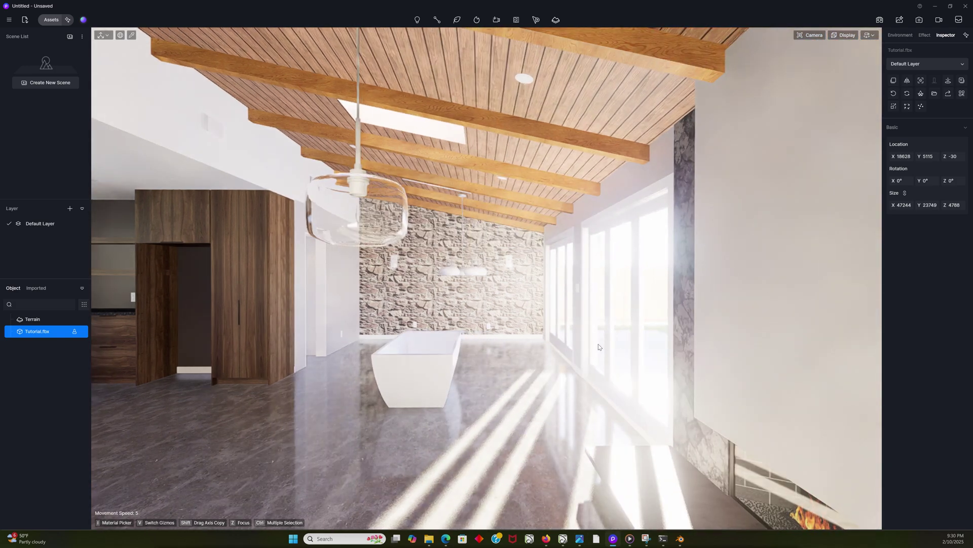
right_drag(598, 347, 616, 340)
middle_drag(616, 340, 717, 337)
right_drag(596, 259, 710, 260)
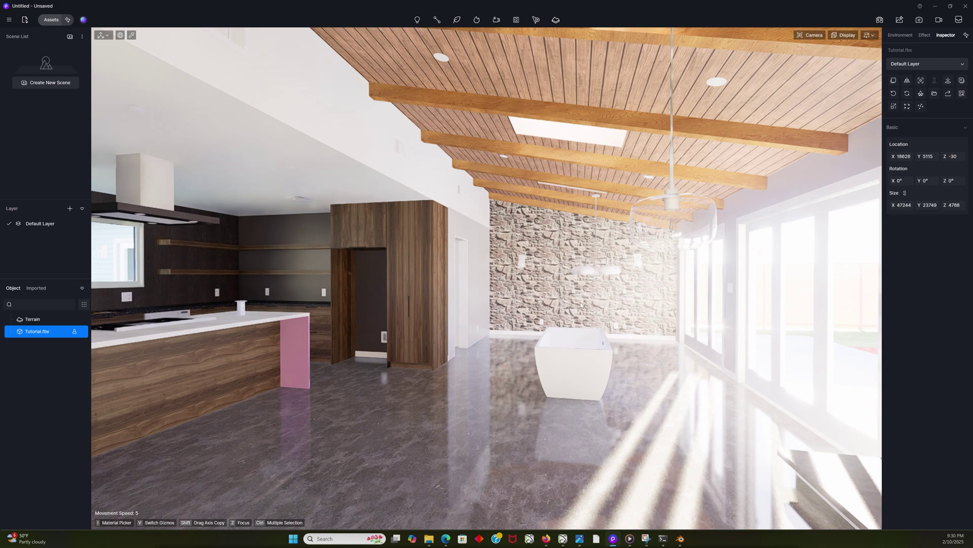
key(w)
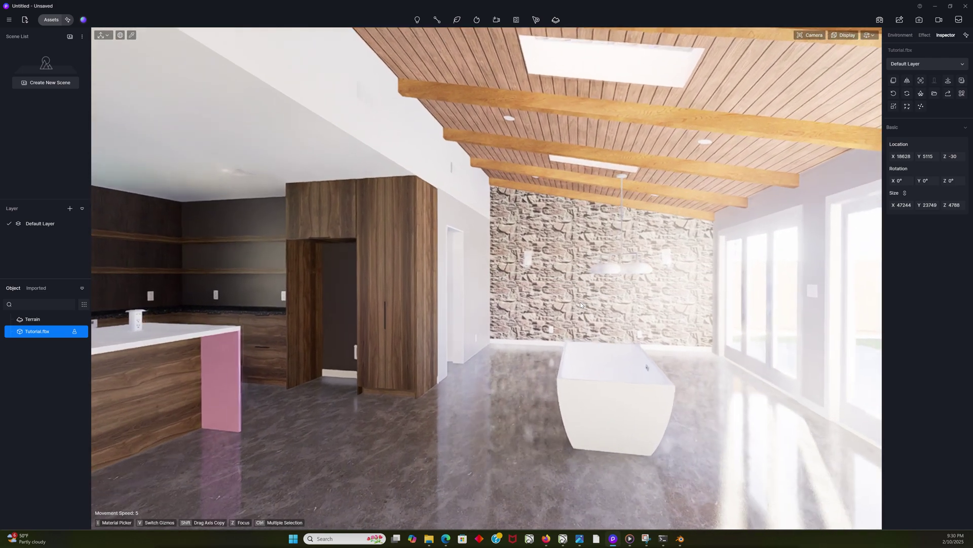
key(s)
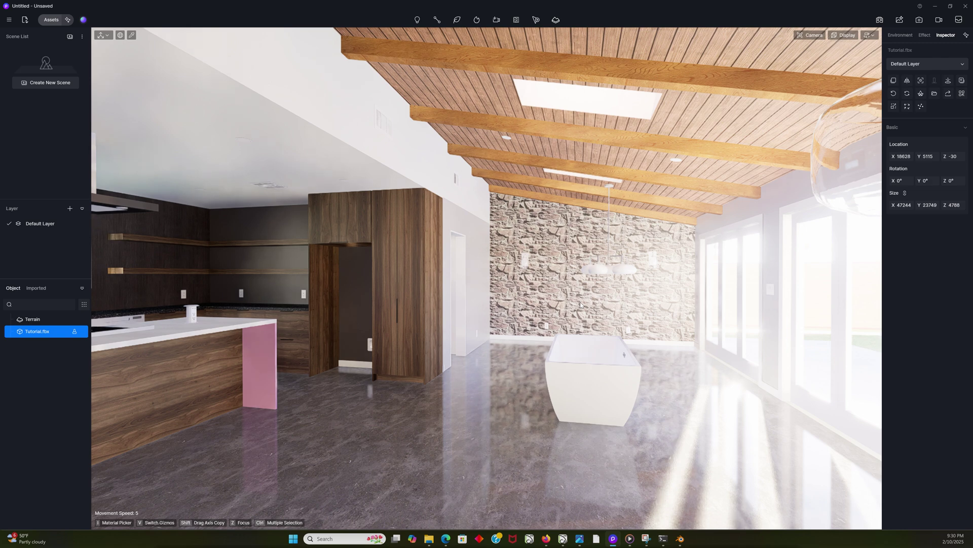
right_click(47, 336)
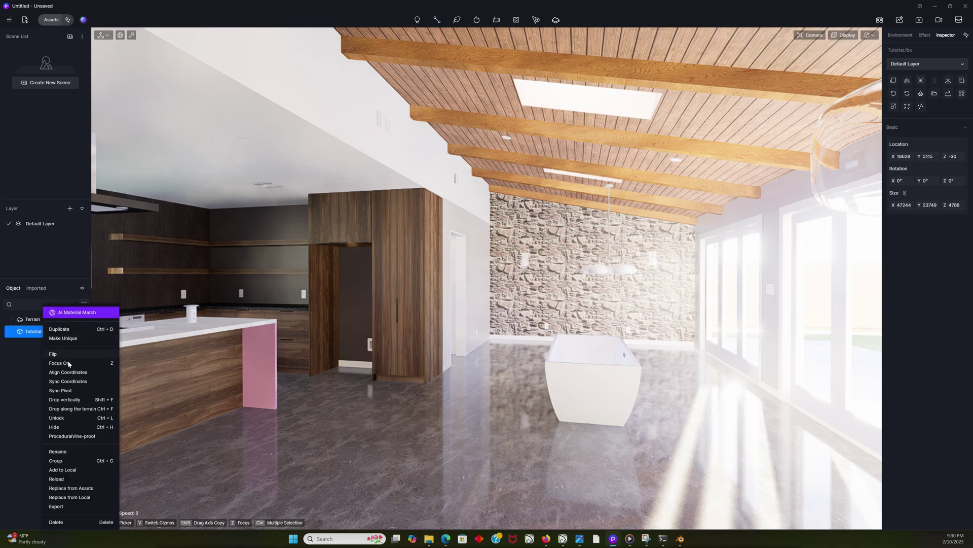
click(623, 279)
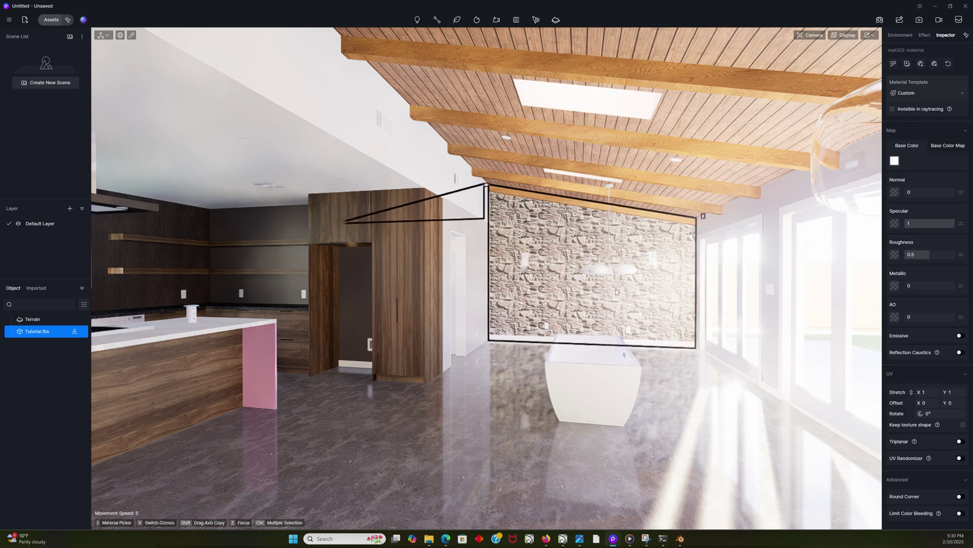
key(Escape)
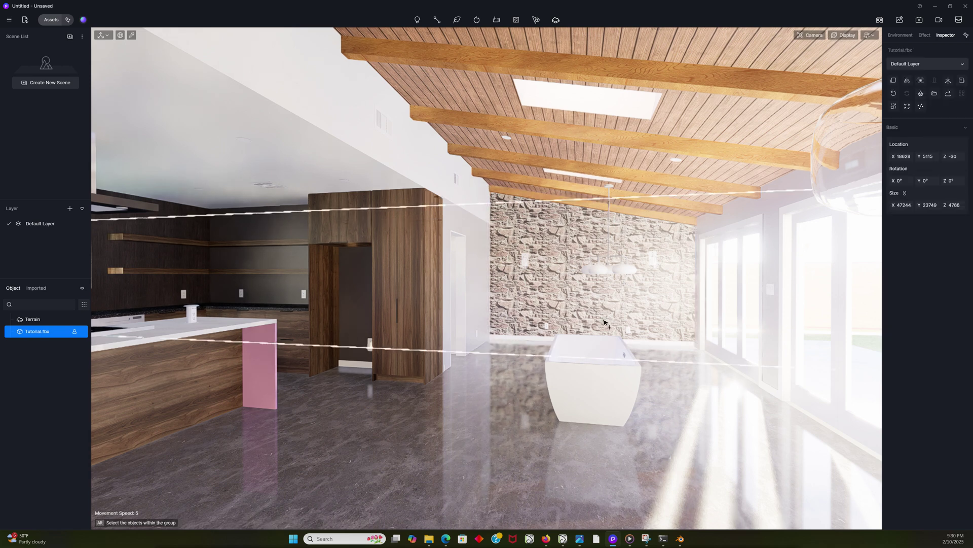
key(Escape)
- Switch the sky light to HDRI with the Midday sky and view the lighting across the kitchen and tub area
key(d)
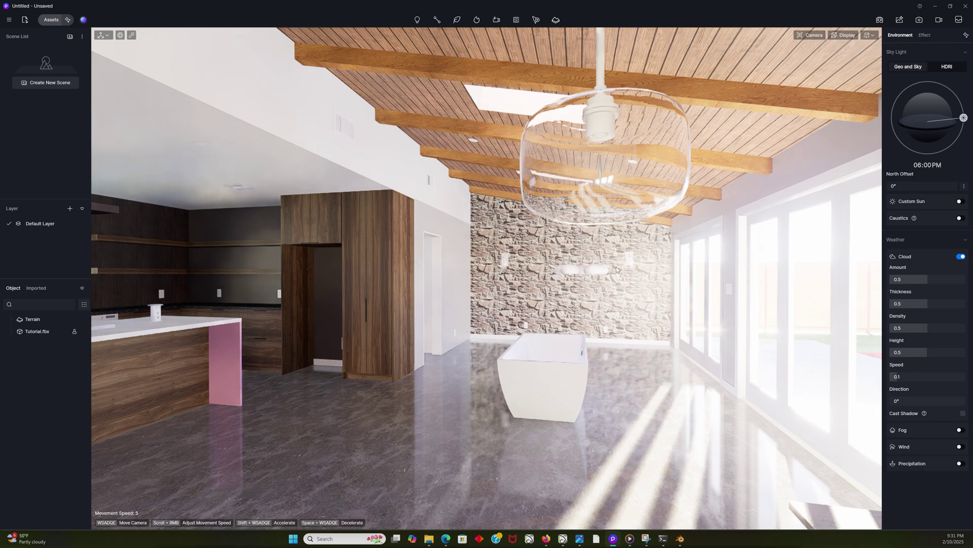
click(947, 67)
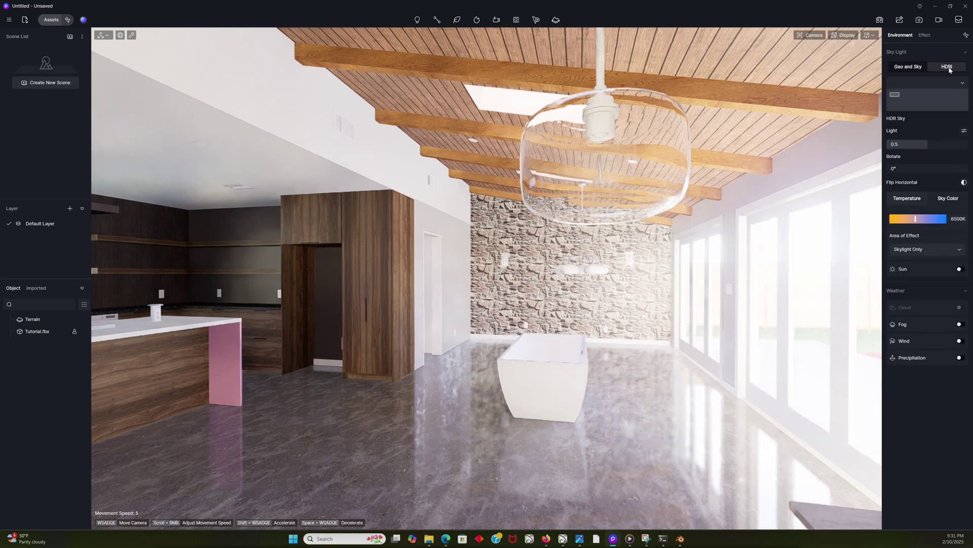
click(962, 84)
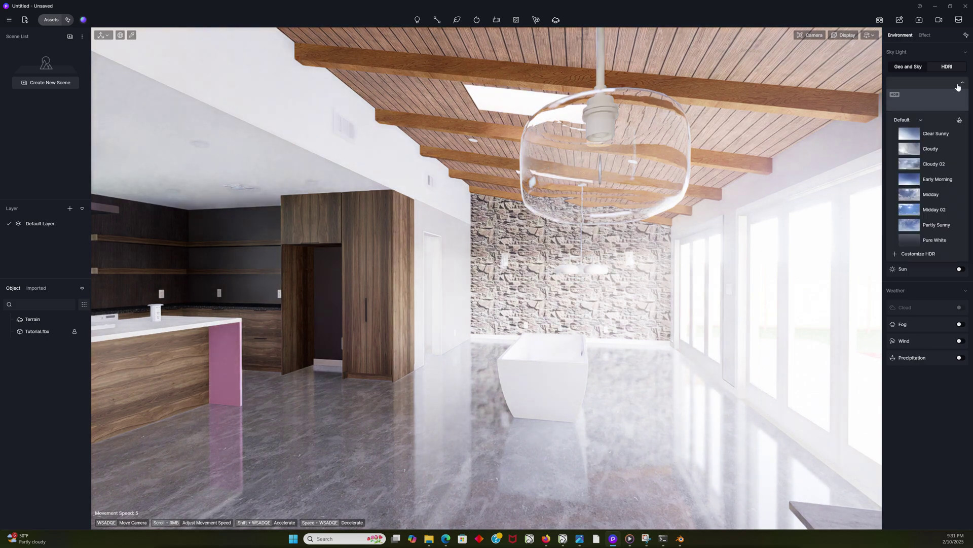
click(923, 202)
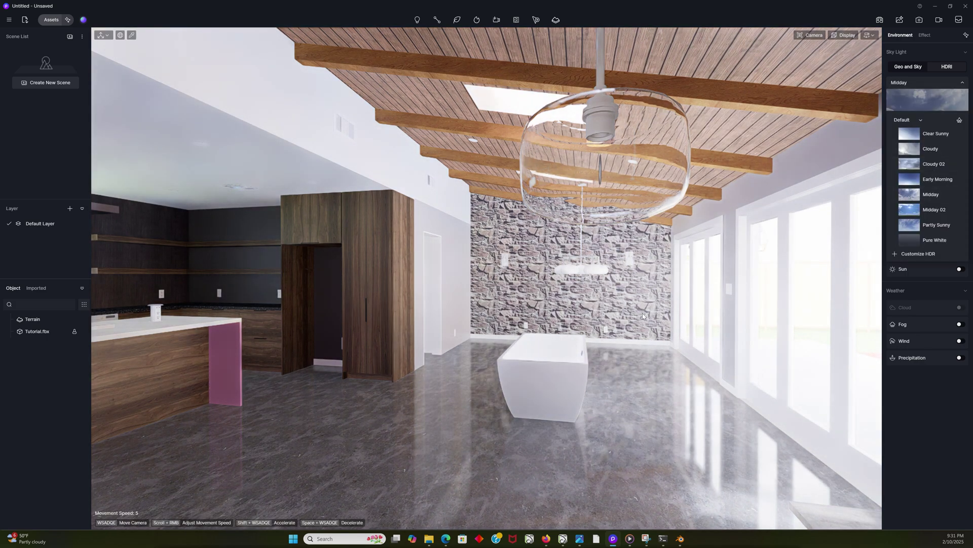
right_drag(643, 314, 812, 316)
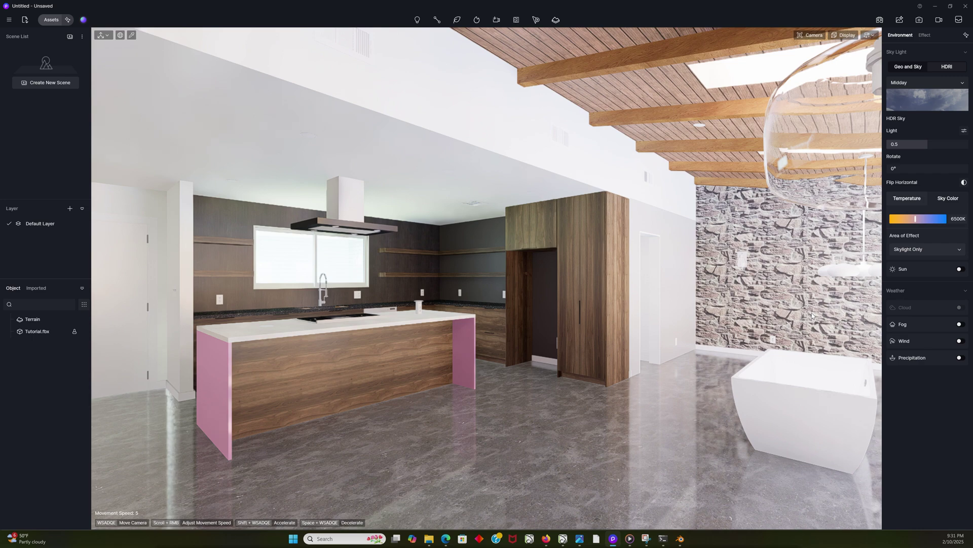
right_drag(812, 313, 726, 302)
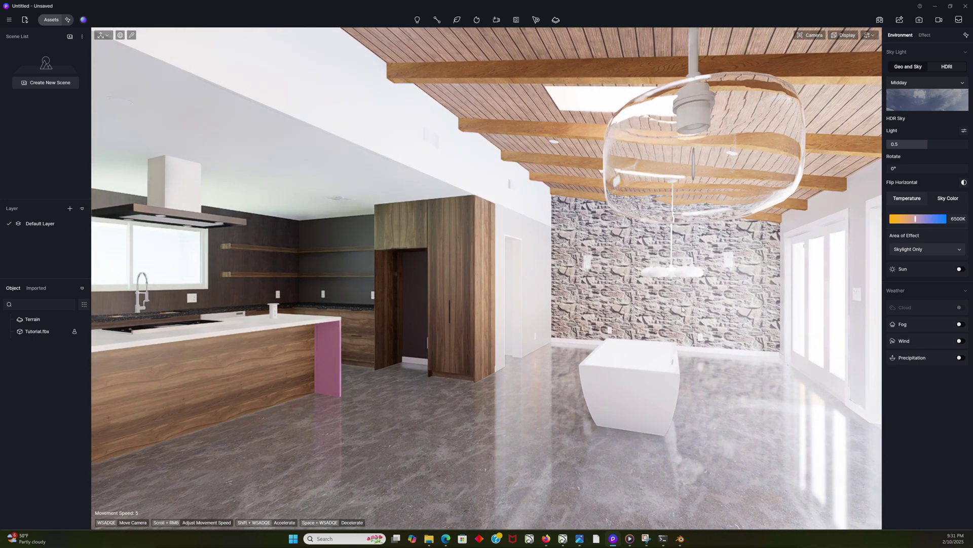
scroll(679, 310, down, 3)
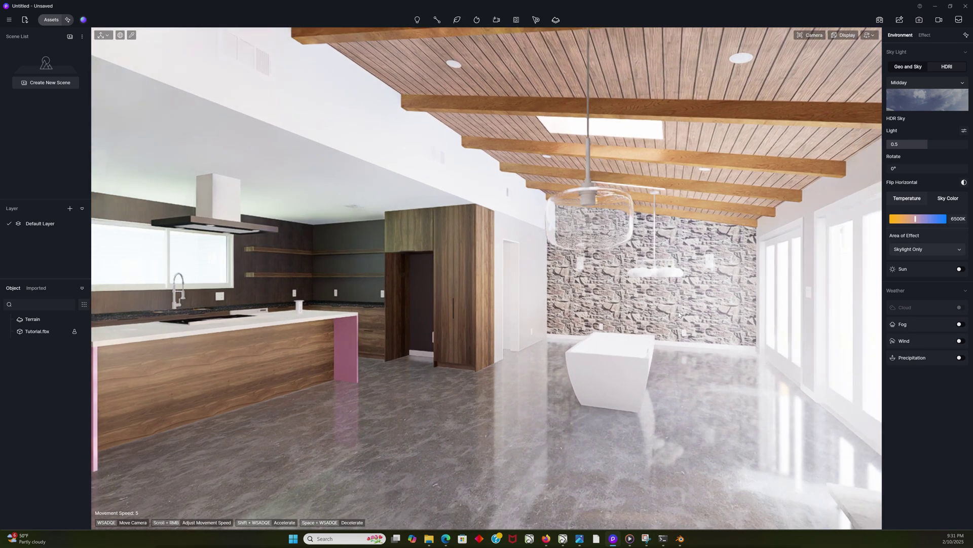
right_drag(679, 315, 713, 314)
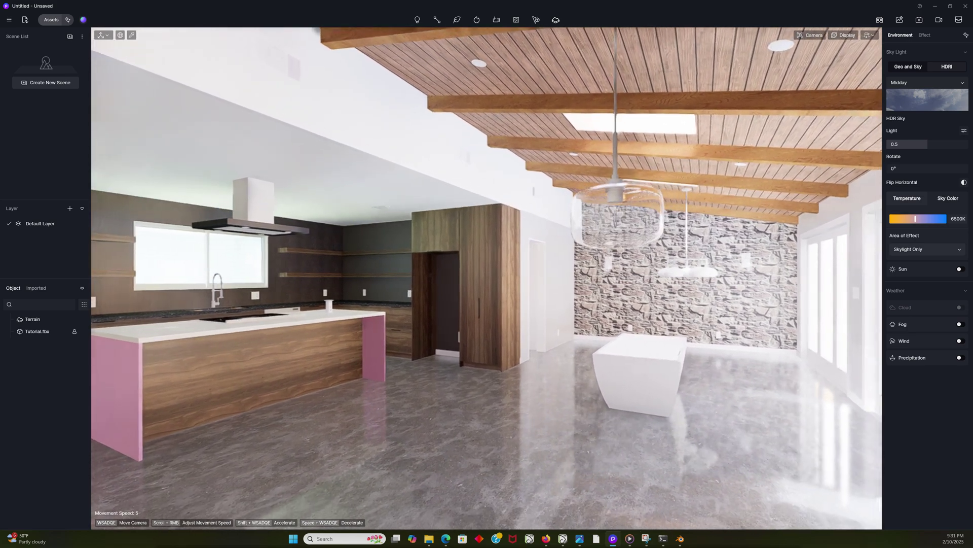
right_drag(747, 282, 807, 287)
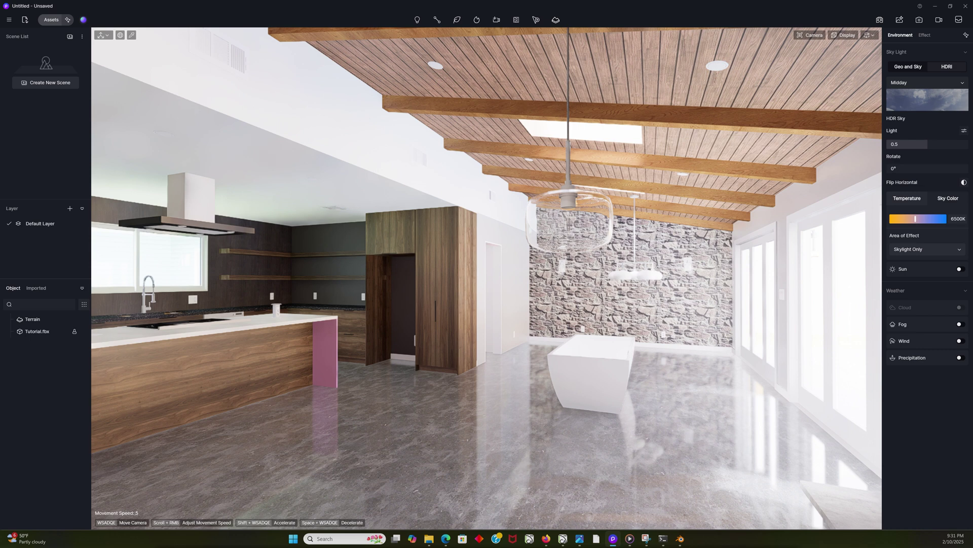